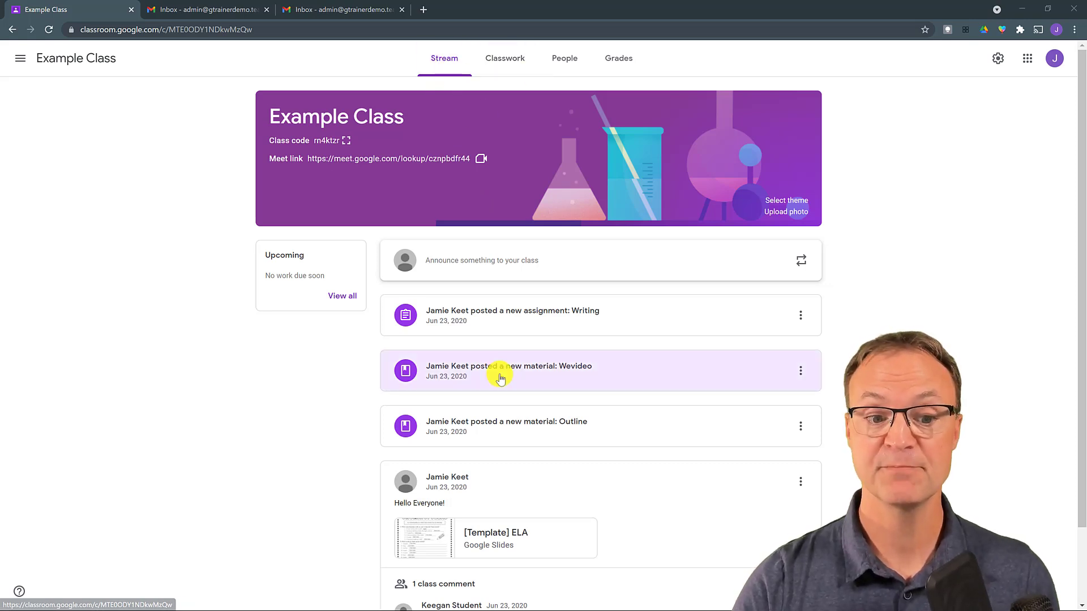
Open the class settings and review the Stream posting permissions and the notification options for classwork on the stream.
{"action": "scroll", "coordinate": [500, 378], "scroll_direction": "down", "scroll_amount": 1}
{"action": "scroll", "coordinate": [572, 419], "scroll_direction": "up", "scroll_amount": 1}
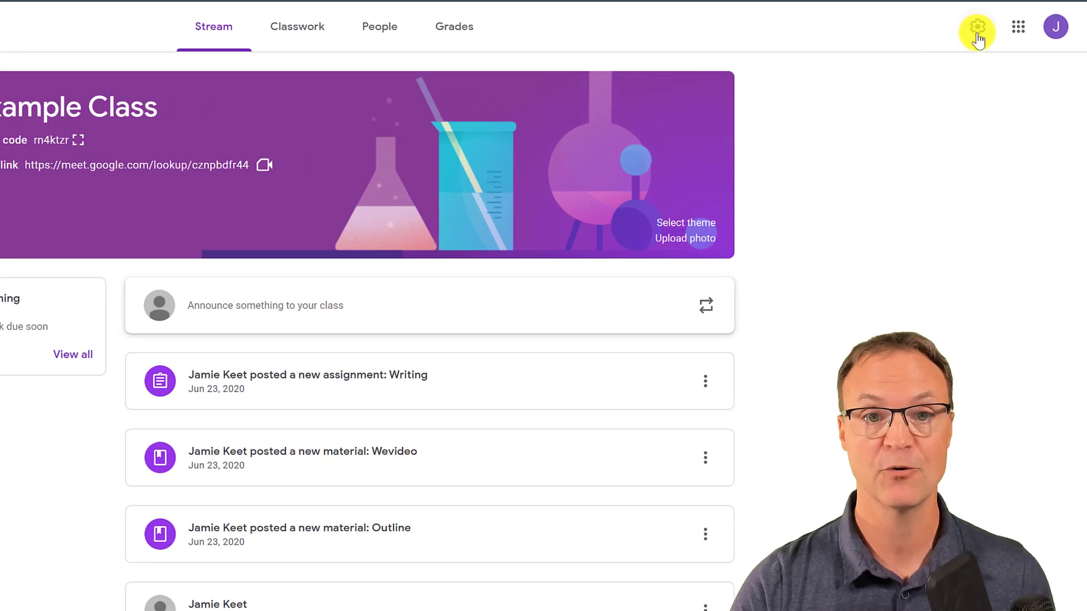
{"action": "left_click", "coordinate": [977, 29]}
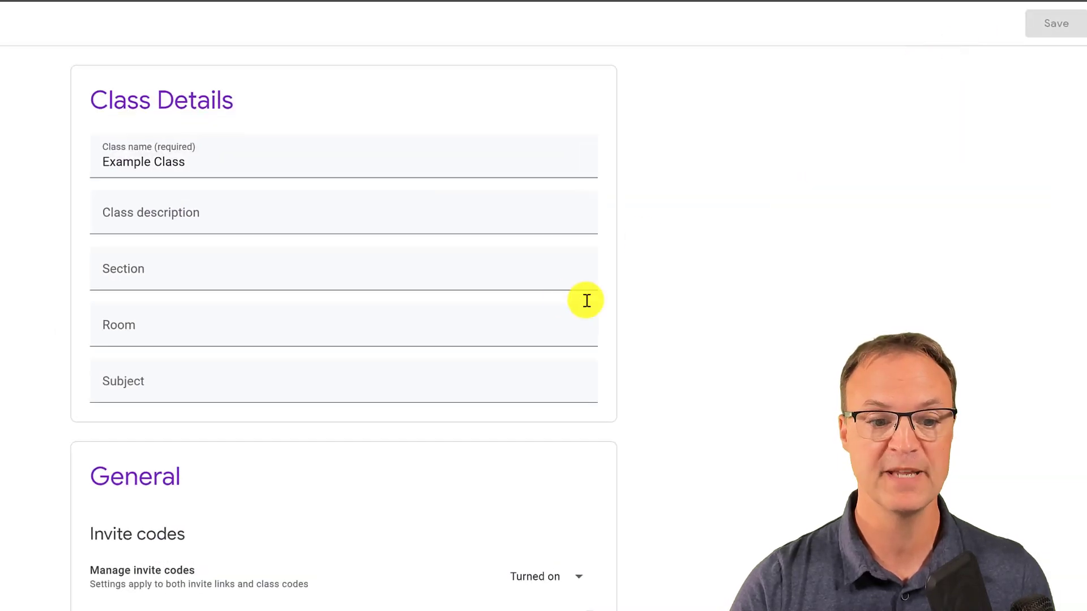
{"action": "scroll", "coordinate": [5, 433], "scroll_direction": "down", "scroll_amount": 5}
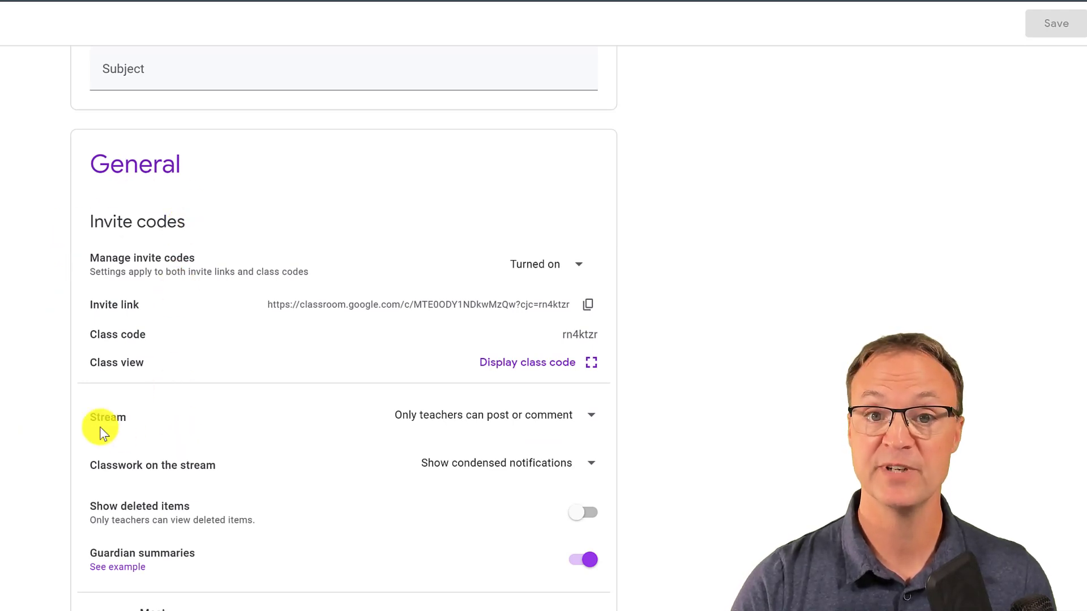
{"action": "left_click", "coordinate": [464, 420]}
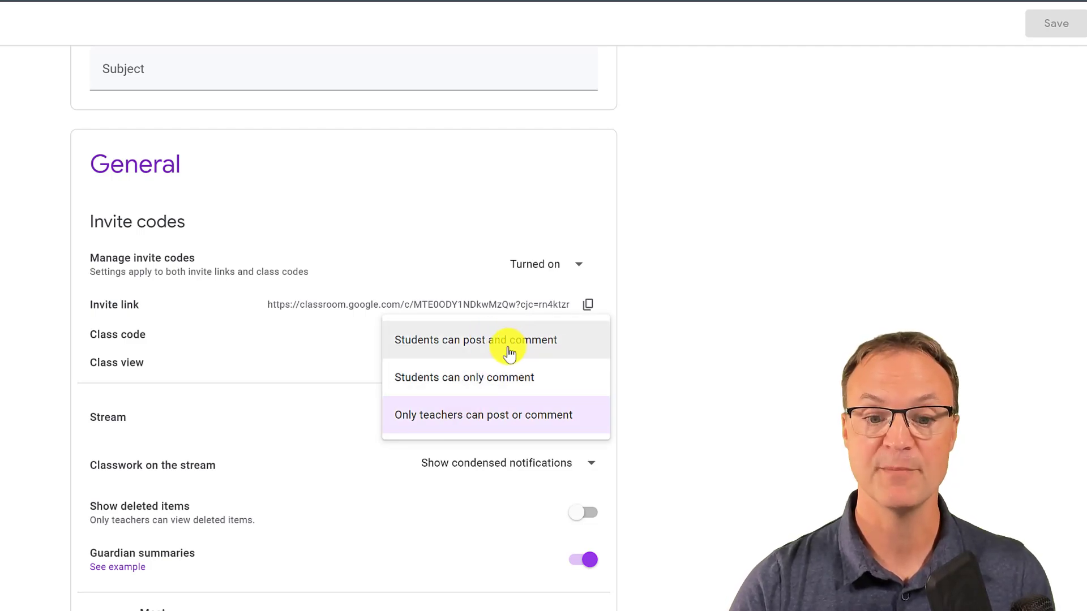
{"action": "left_click", "coordinate": [64, 436]}
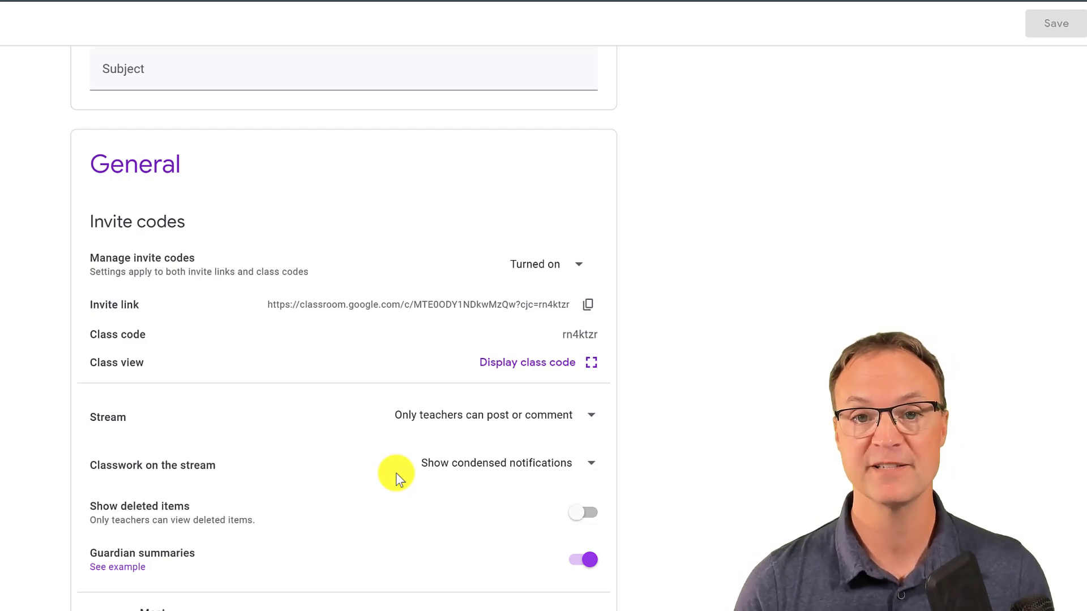
{"action": "left_click", "coordinate": [496, 467]}
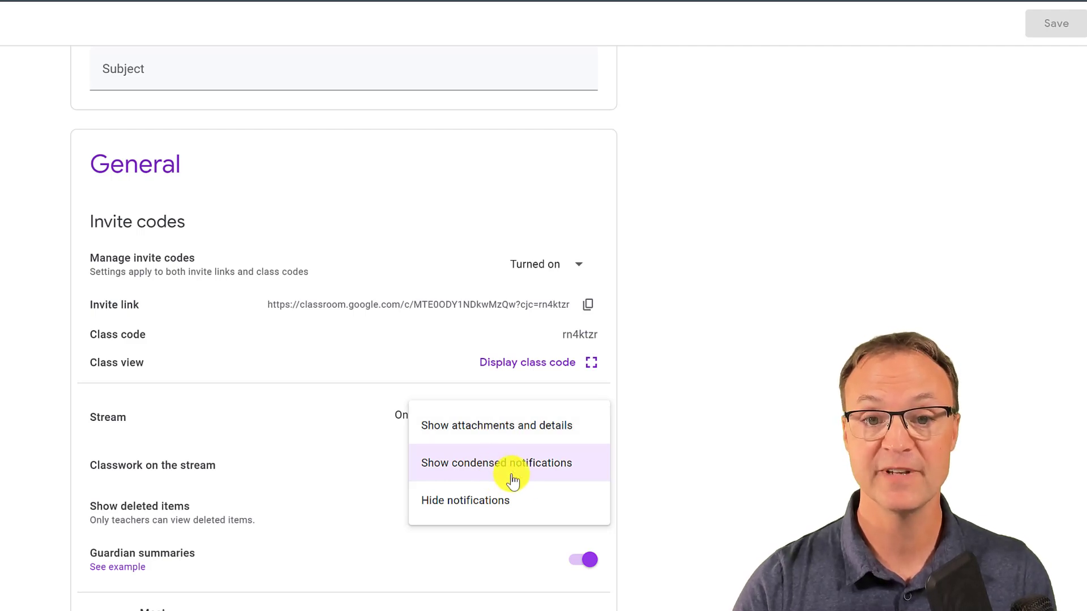
{"action": "left_click", "coordinate": [53, 488]}
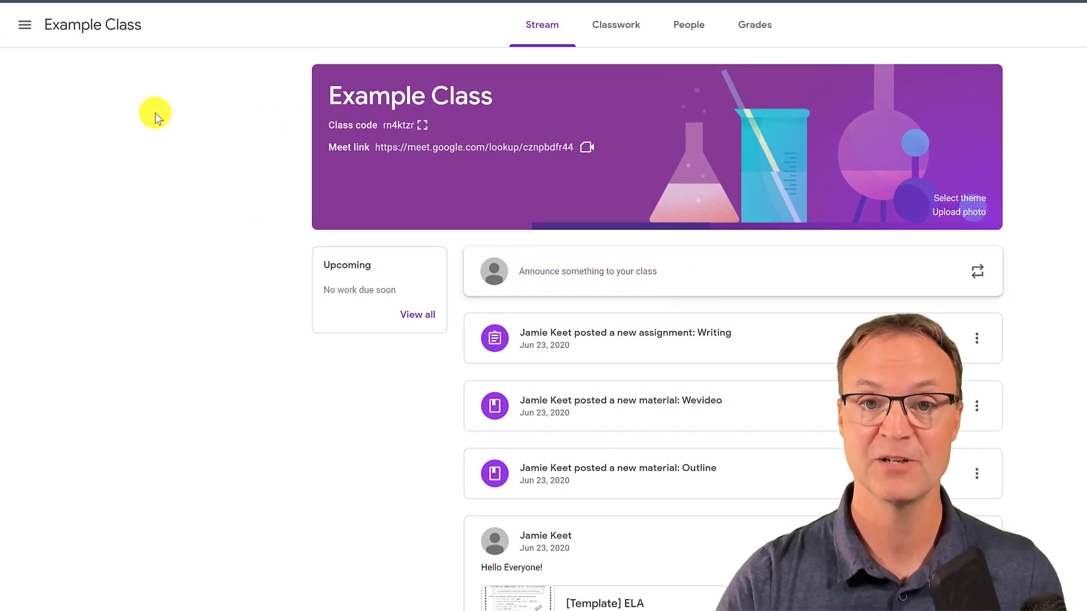
In the account-wide settings, turn email notifications off and back on, and review the individual notification options.
{"action": "left_click", "coordinate": [24, 27]}
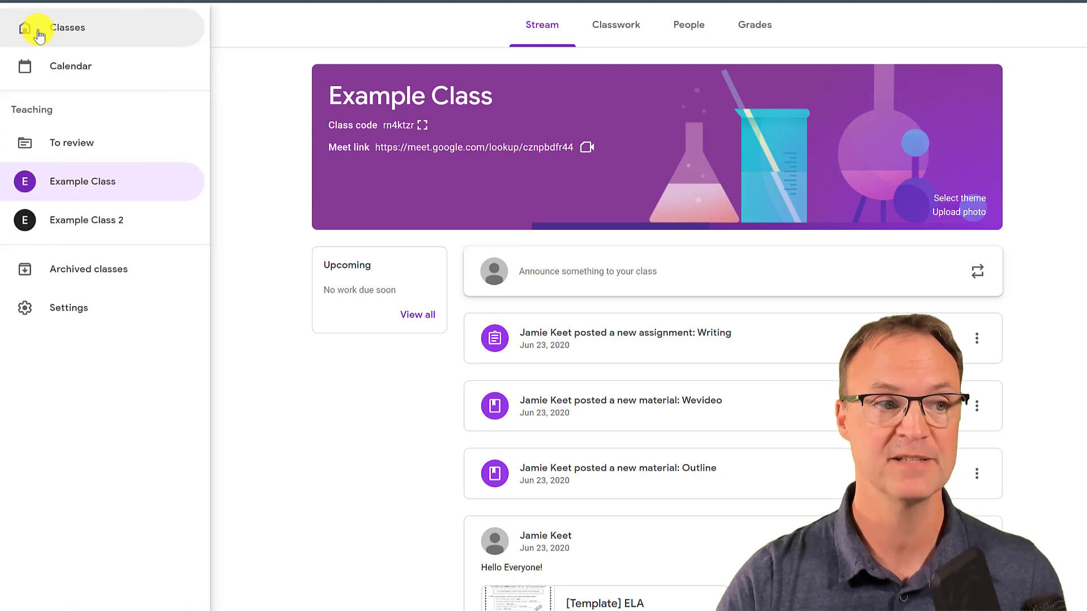
{"action": "left_click", "coordinate": [57, 309]}
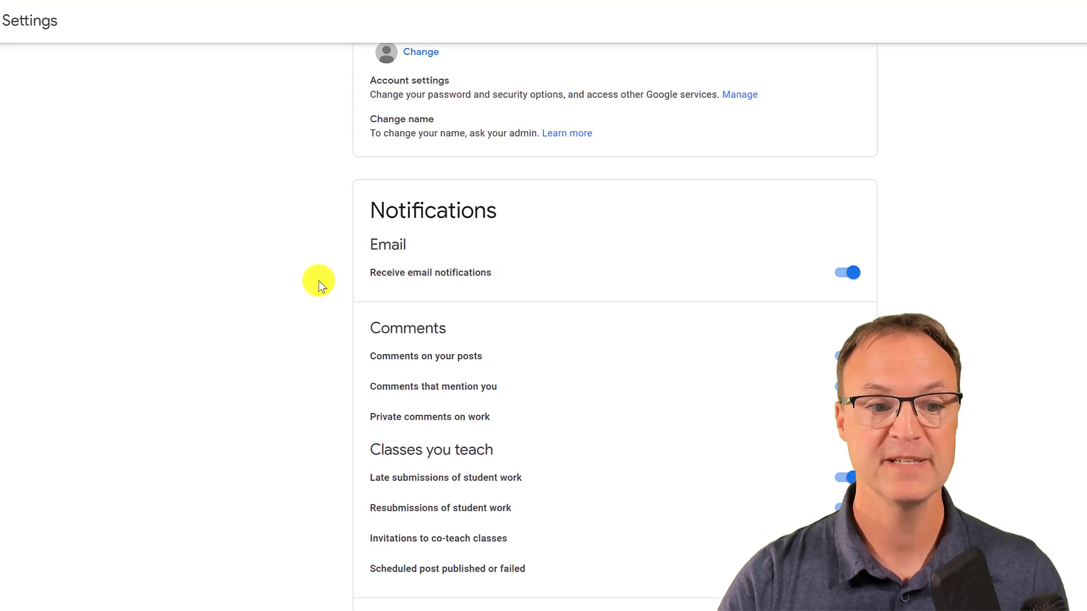
{"action": "scroll", "coordinate": [181, 266], "scroll_direction": "down", "scroll_amount": 2}
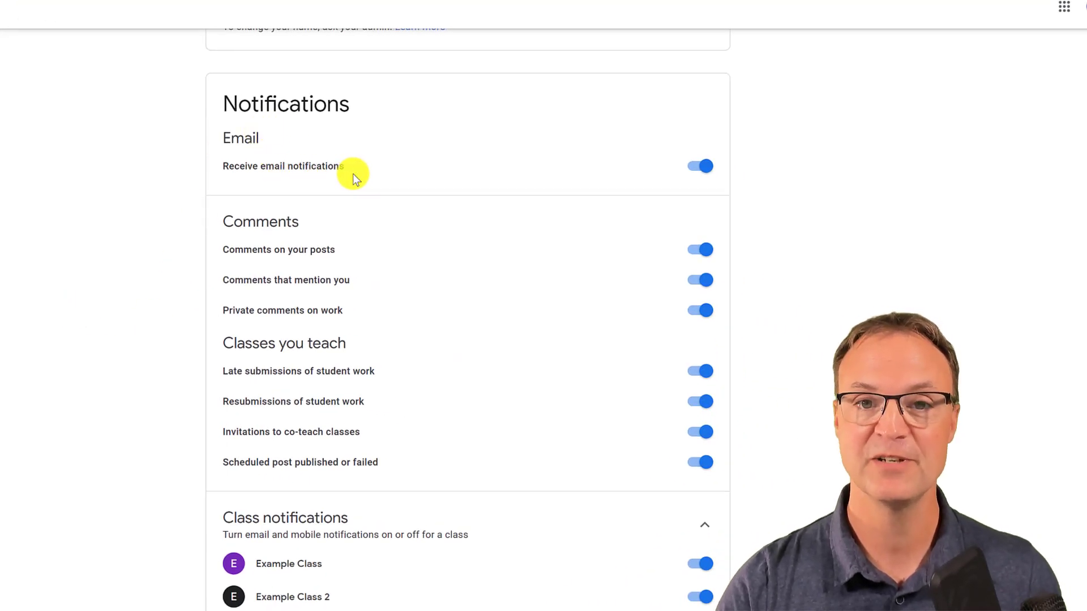
{"action": "left_click", "coordinate": [690, 177]}
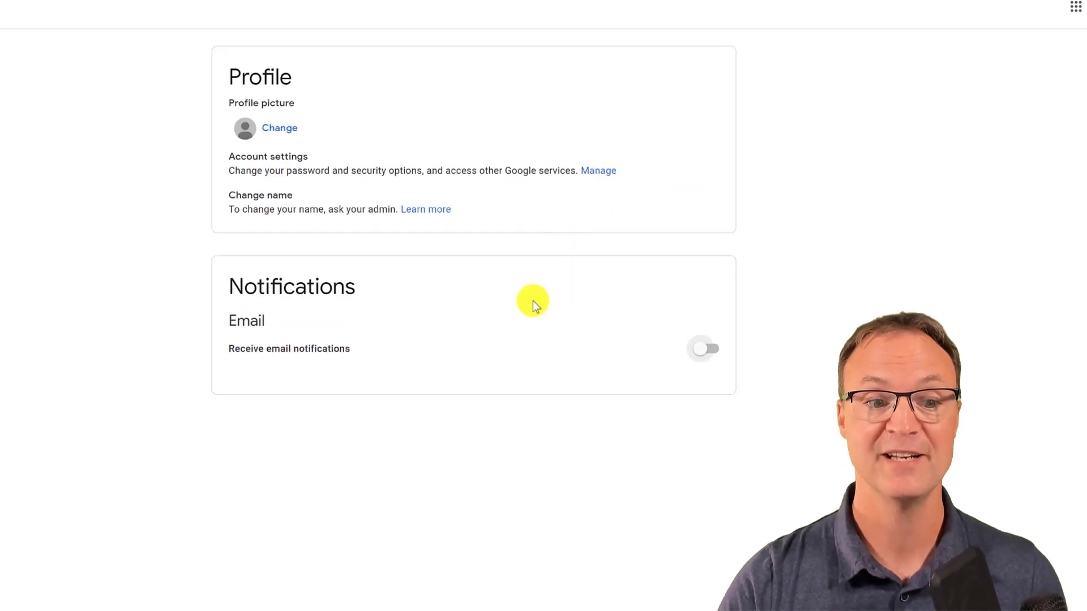
{"action": "left_click", "coordinate": [711, 356]}
{"action": "scroll", "coordinate": [540, 475], "scroll_direction": "down", "scroll_amount": 2}
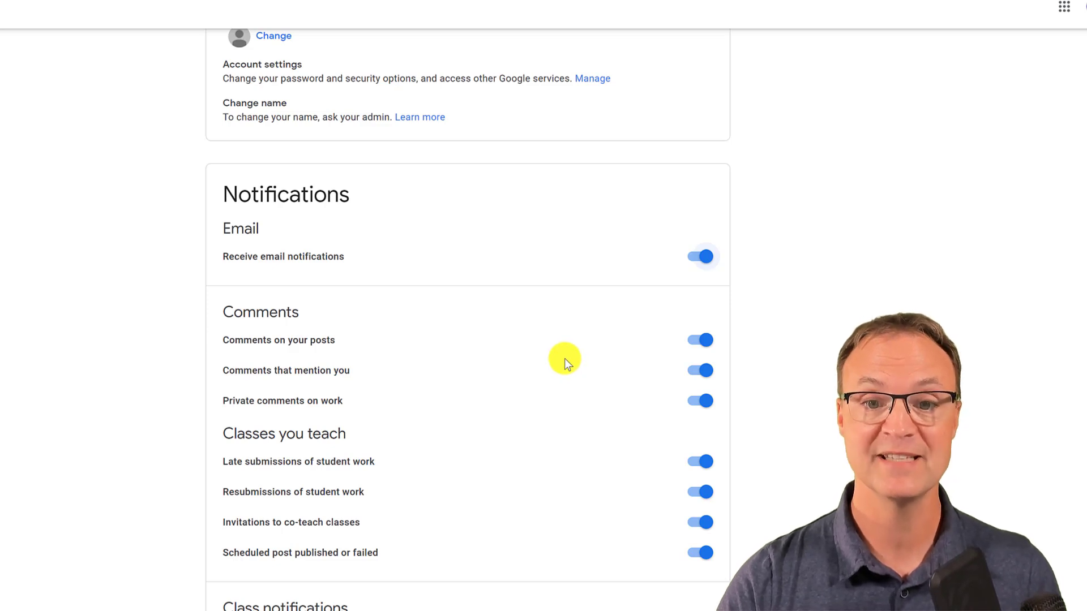
{"action": "scroll", "coordinate": [563, 352], "scroll_direction": "down", "scroll_amount": 2}
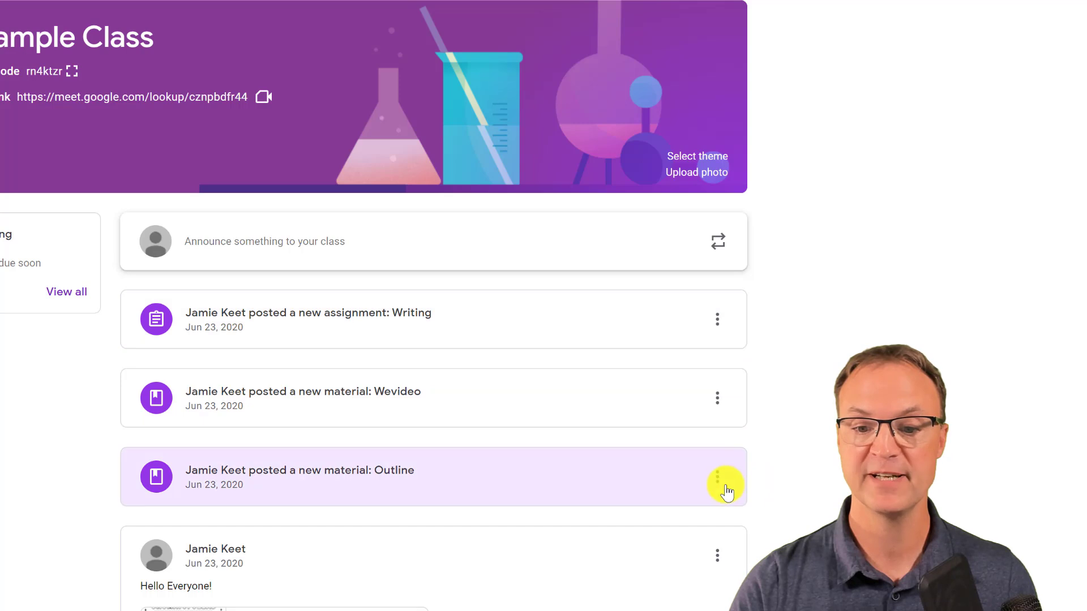
Move the Outline material post to the top of the class stream.
{"action": "left_click", "coordinate": [719, 482]}
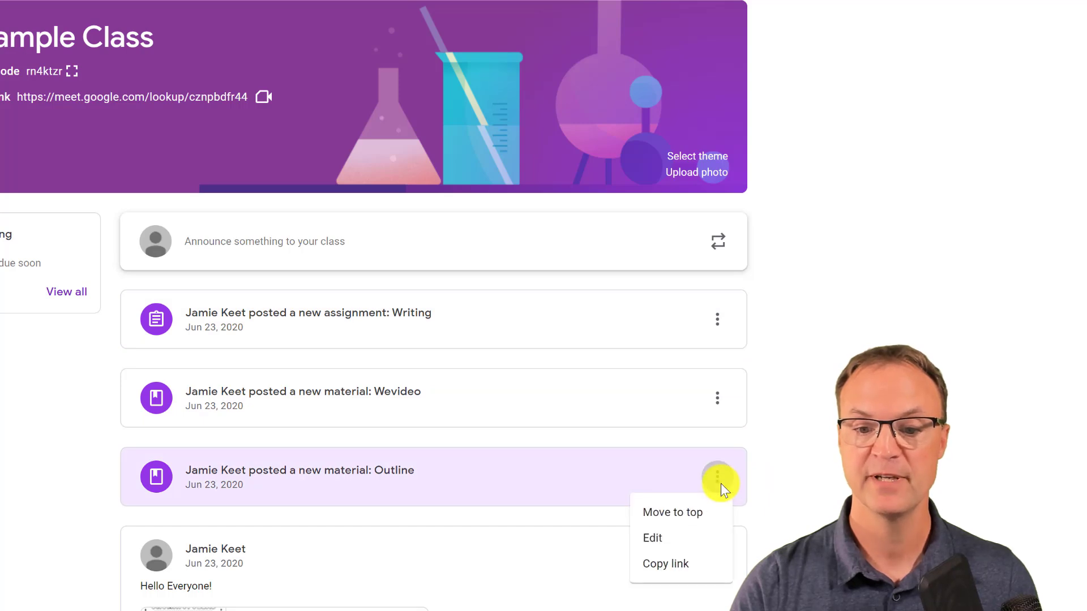
{"action": "left_click", "coordinate": [688, 513]}
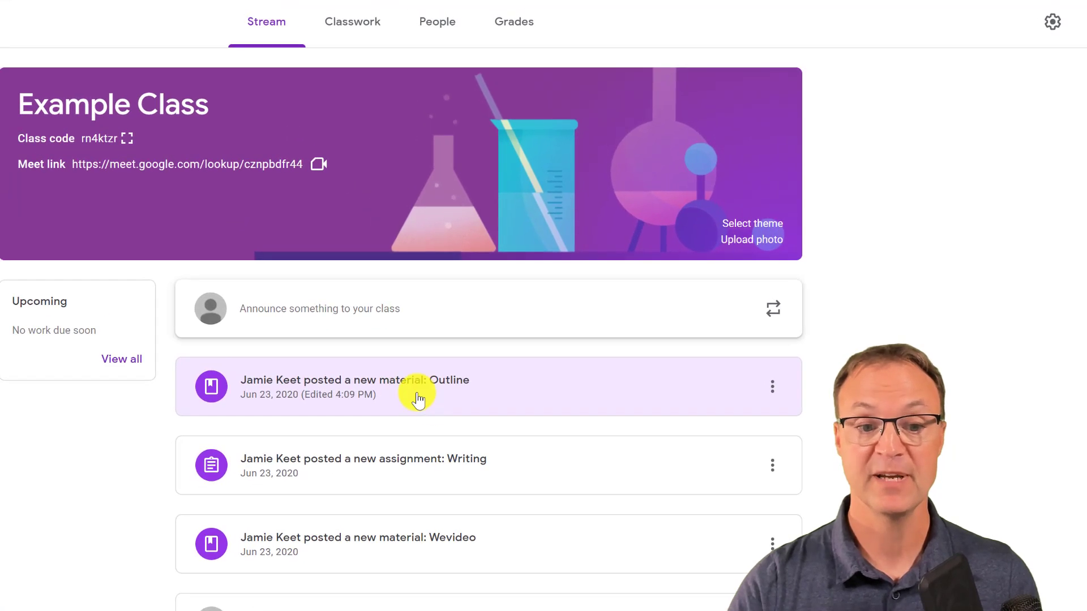
{"action": "scroll", "coordinate": [464, 473], "scroll_direction": "down", "scroll_amount": 2}
{"action": "scroll", "coordinate": [469, 476], "scroll_direction": "down", "scroll_amount": 1}
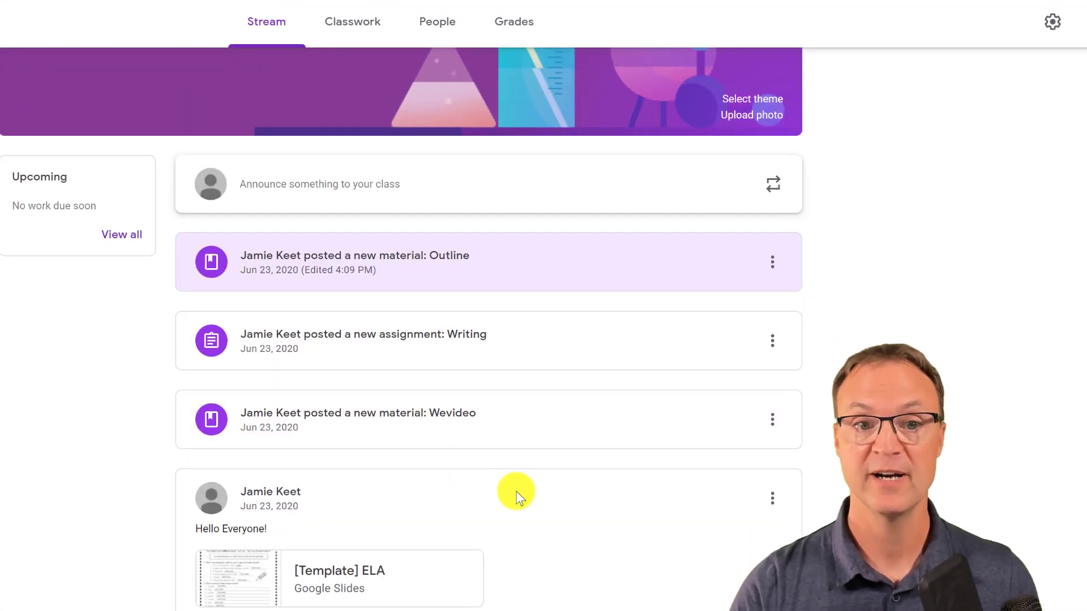
{"action": "scroll", "coordinate": [515, 492], "scroll_direction": "up", "scroll_amount": 3}
In Classwork, move the Outline material above Wevideo under the Resources topic, and check Wevideo's available actions.
{"action": "left_click", "coordinate": [360, 27]}
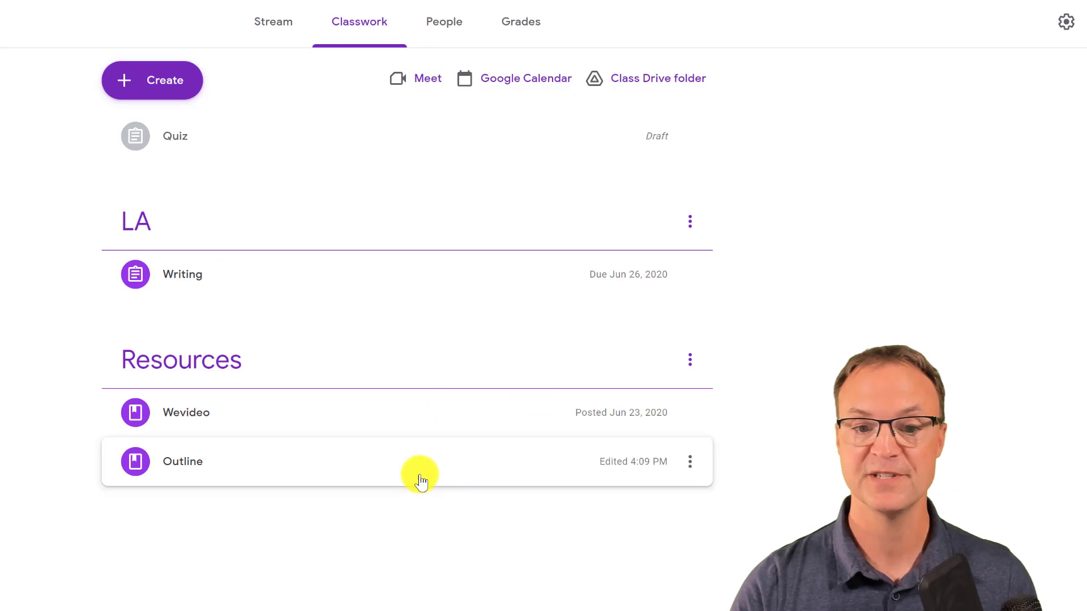
{"action": "left_click_drag", "start_coordinate": [410, 455], "coordinate": [412, 436]}
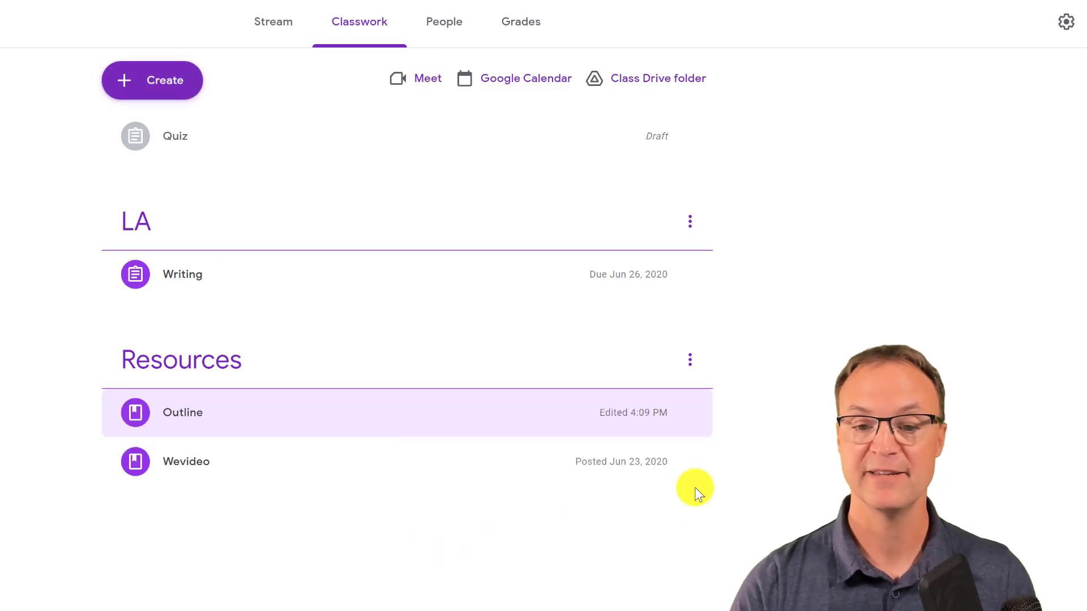
{"action": "left_click", "coordinate": [690, 461]}
{"action": "scroll", "coordinate": [655, 596], "scroll_direction": "down", "scroll_amount": 1}
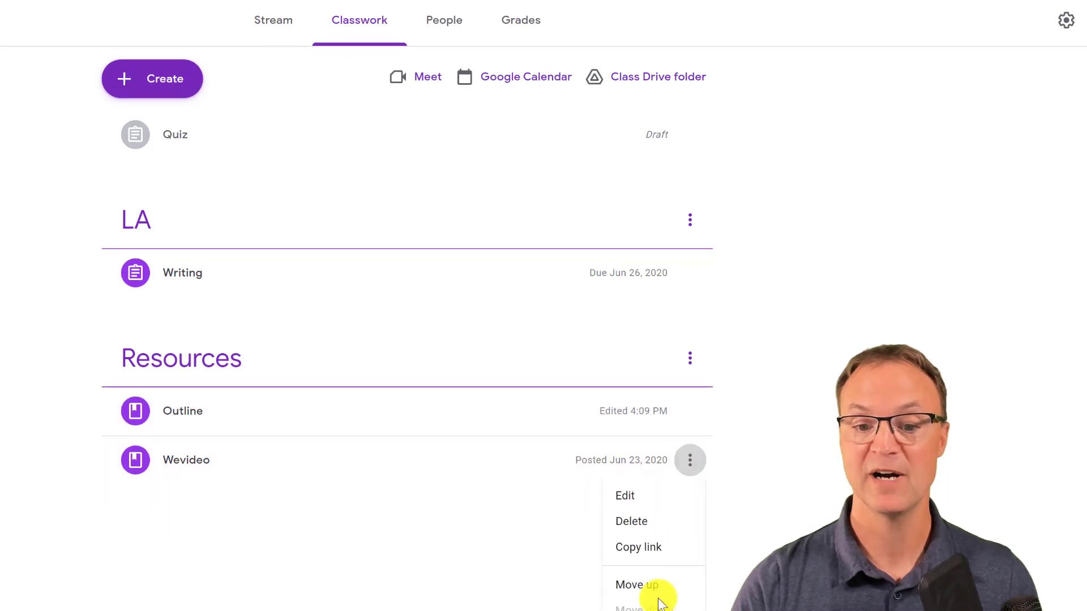
{"action": "left_click", "coordinate": [483, 589]}
{"action": "left_click", "coordinate": [266, 11]}
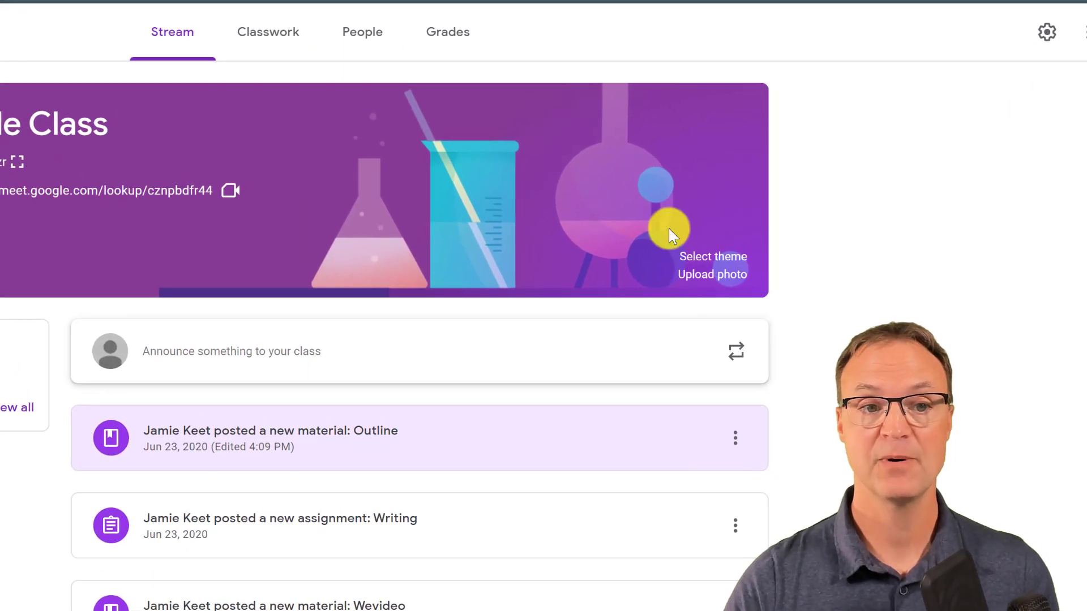
Create a classwork question titled "What is the best ice cream?".
{"action": "left_click", "coordinate": [277, 49]}
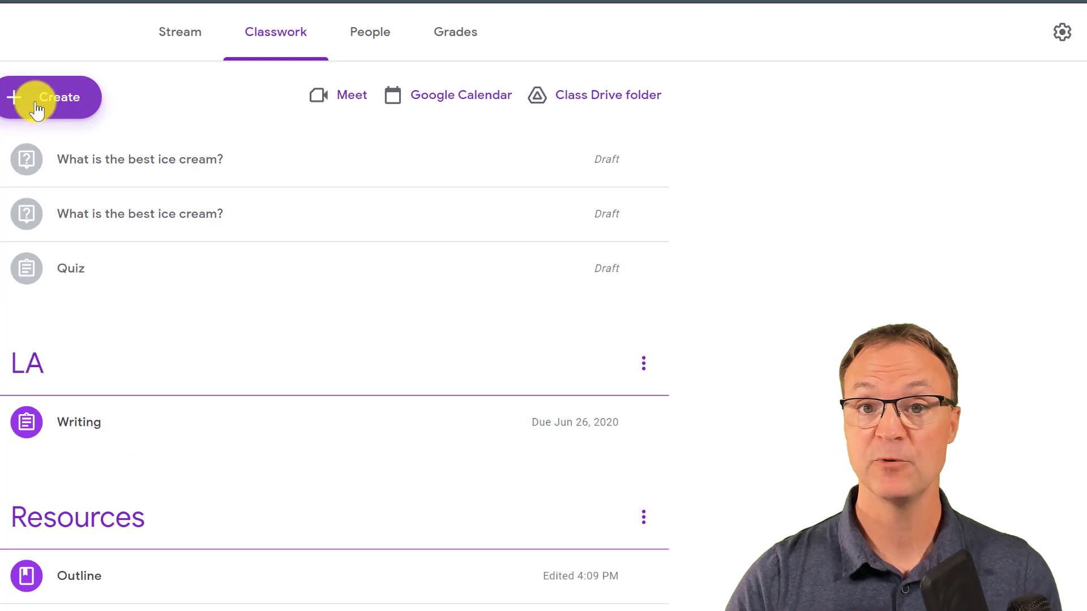
{"action": "left_click", "coordinate": [37, 108]}
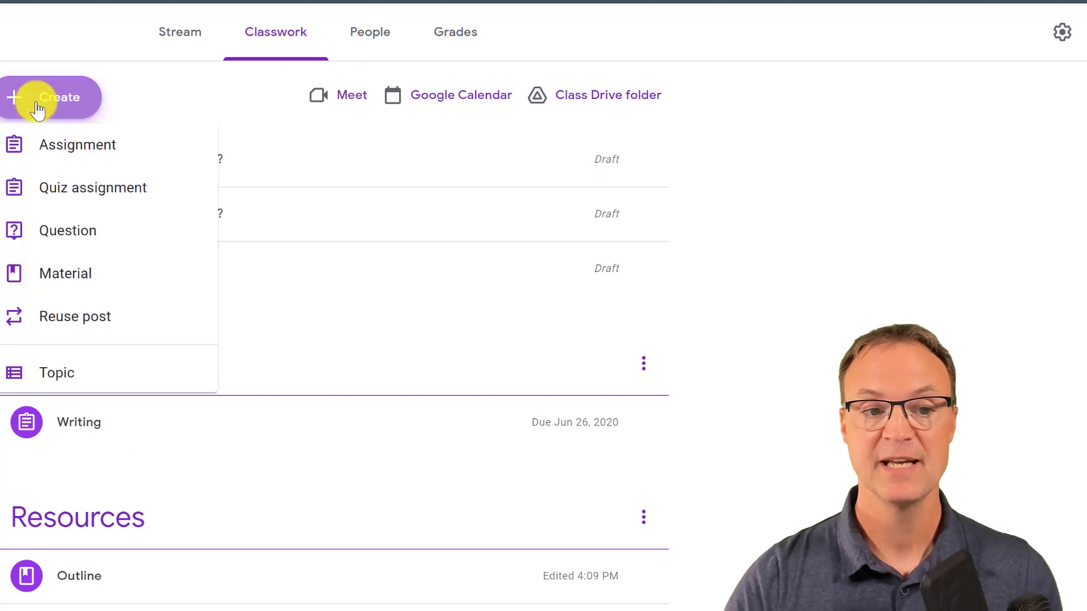
{"action": "left_click", "coordinate": [92, 248]}
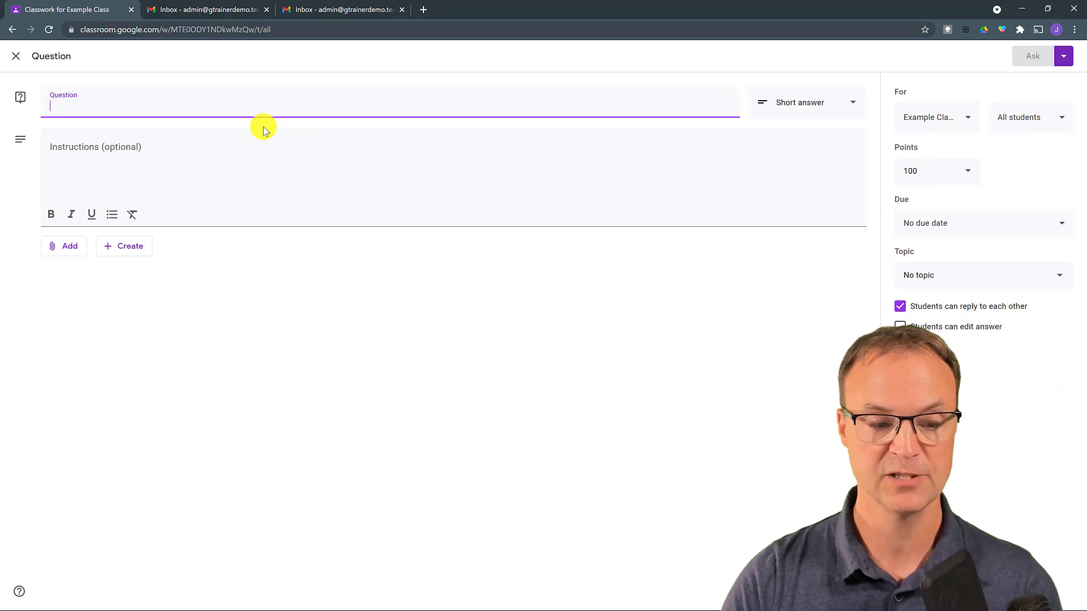
{"action": "type", "text": "What is the best ice cream?"}
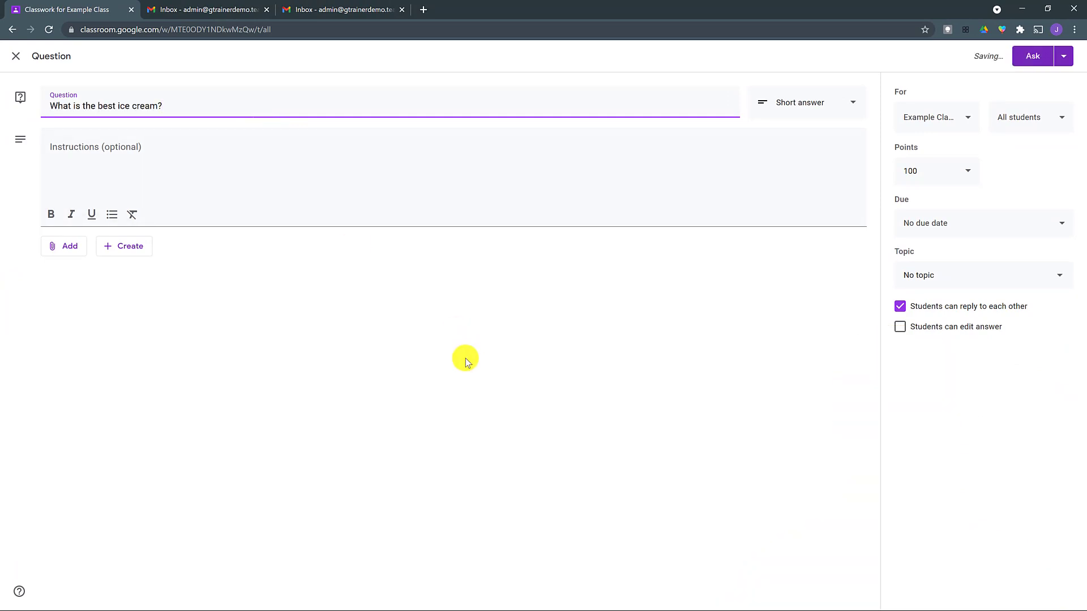
Review the answer types and points options available for the ice cream question.
{"action": "left_click", "coordinate": [850, 110]}
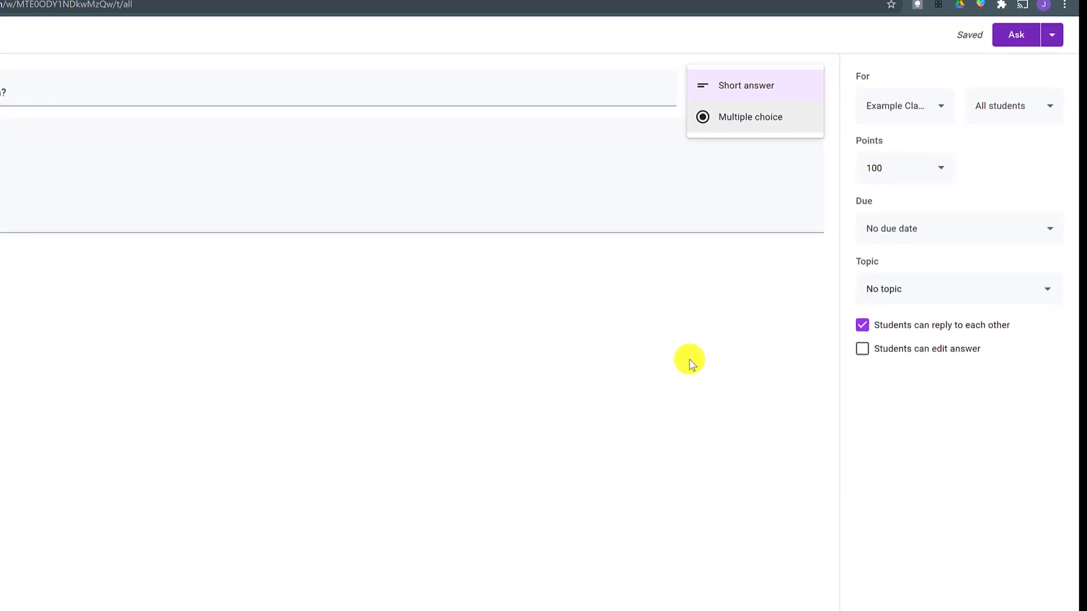
{"action": "left_click", "coordinate": [690, 362]}
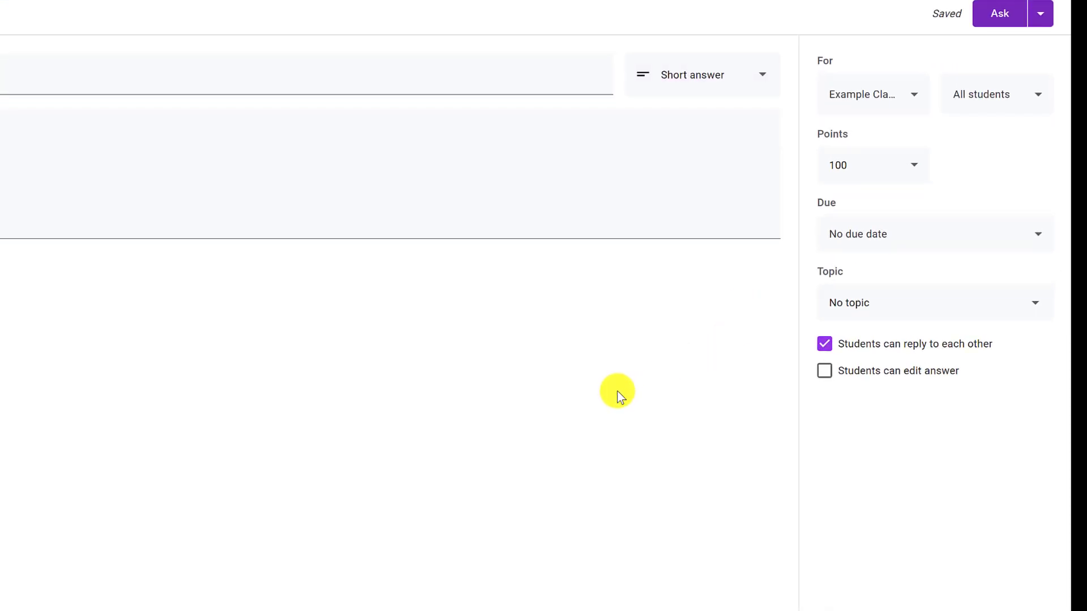
{"action": "left_click", "coordinate": [914, 165]}
{"action": "left_click", "coordinate": [849, 206]}
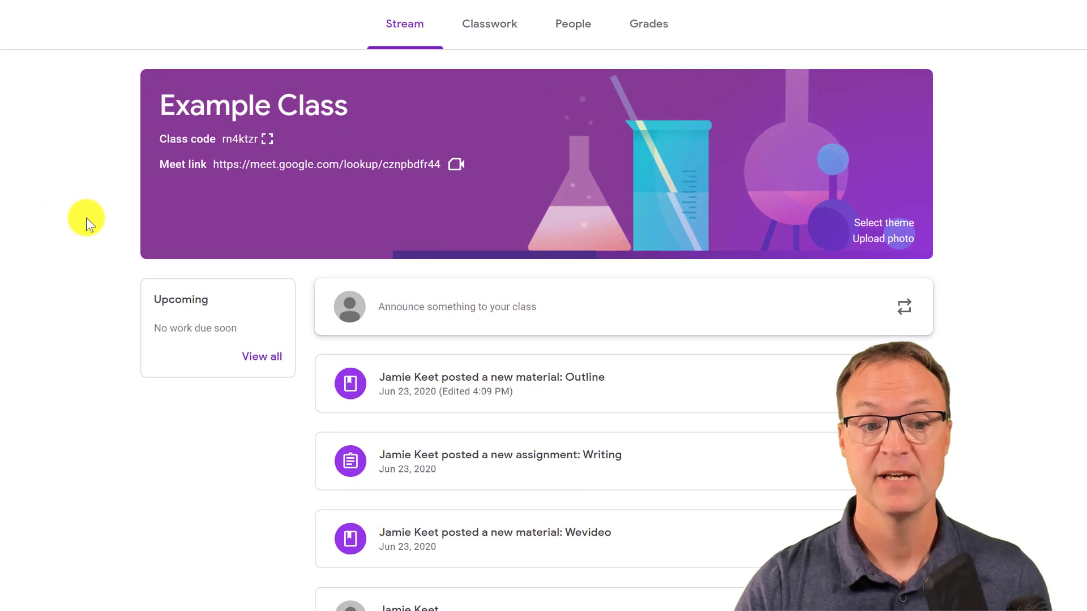
Select all students in the class roster and start an email to them.
{"action": "left_click", "coordinate": [579, 33]}
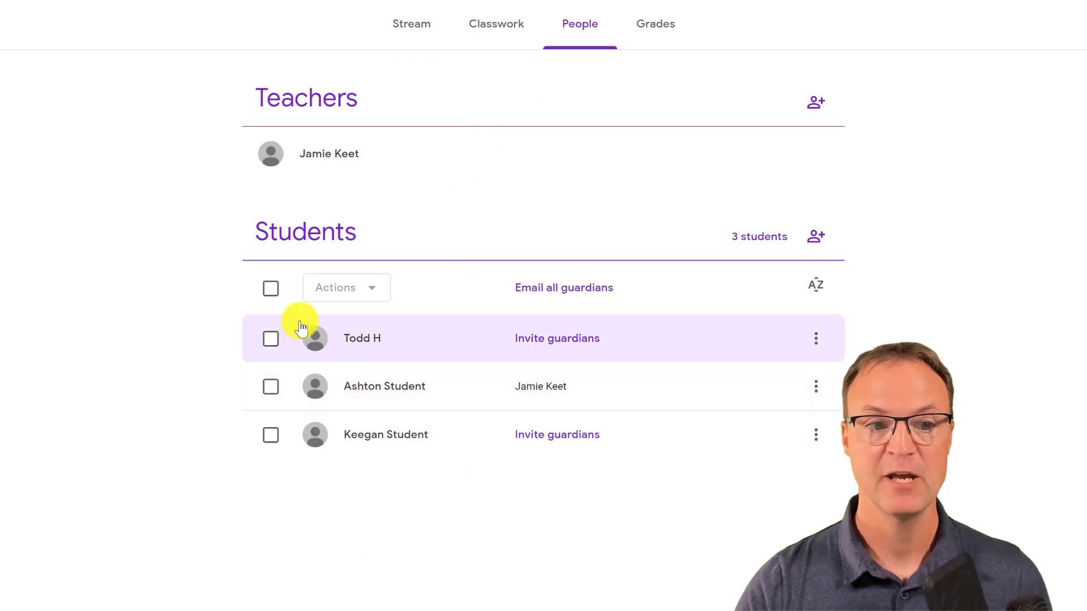
{"action": "left_click", "coordinate": [273, 293]}
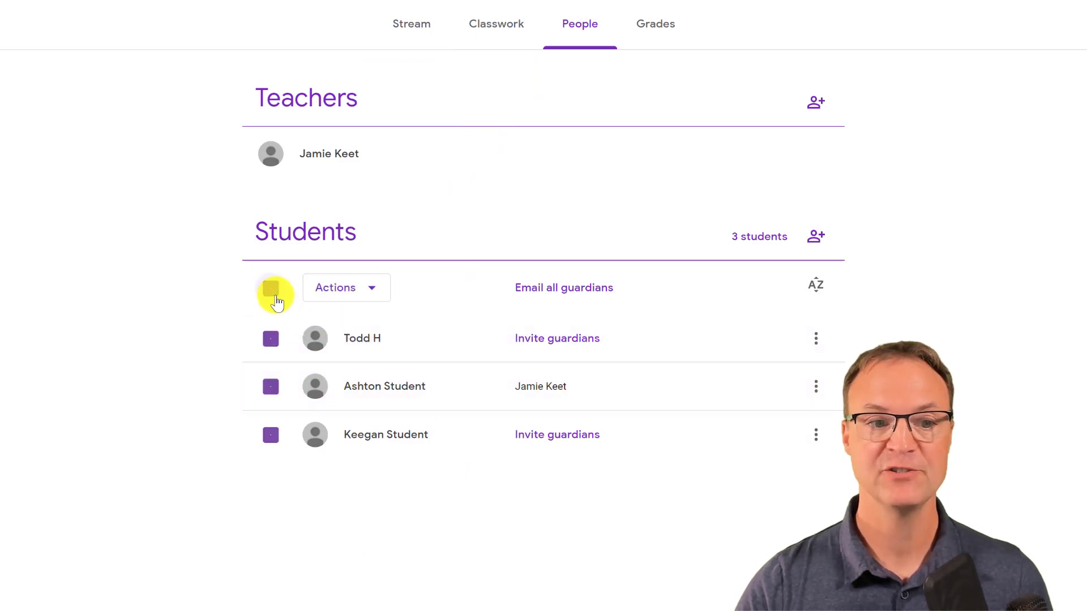
{"action": "left_click", "coordinate": [371, 300]}
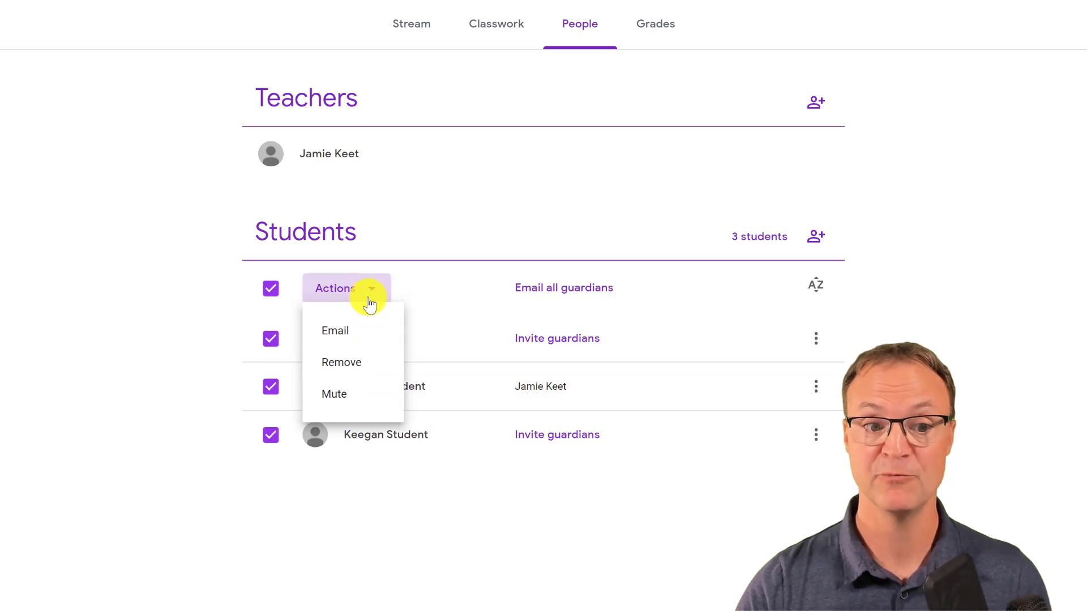
{"action": "left_click", "coordinate": [350, 334]}
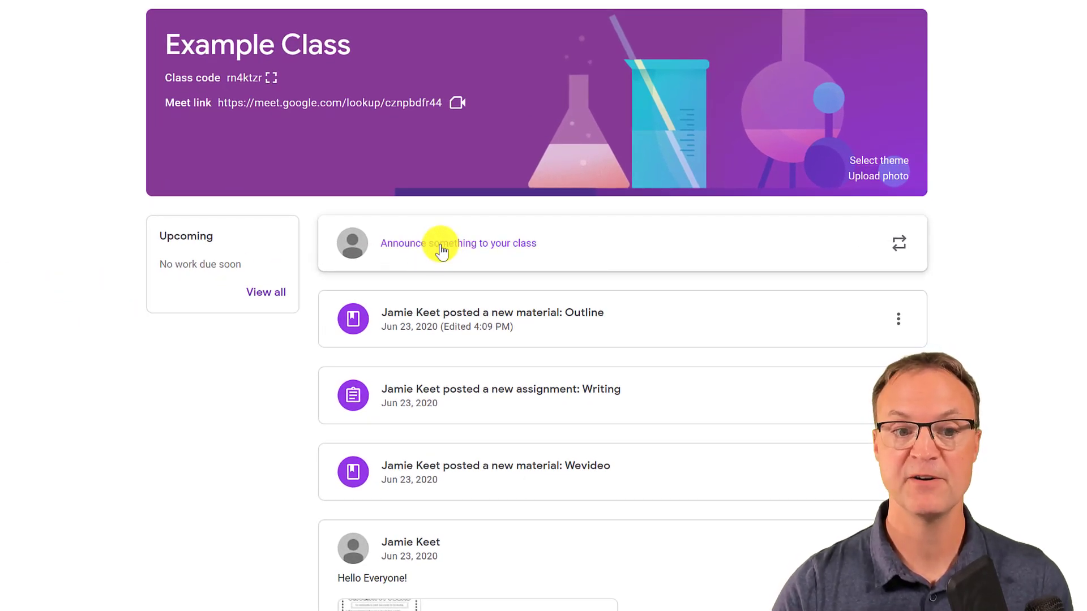
Draft the stream announcement "Hello everyone!" for only the last listed student, and discard it when leaving for Classwork.
{"action": "left_click", "coordinate": [441, 249]}
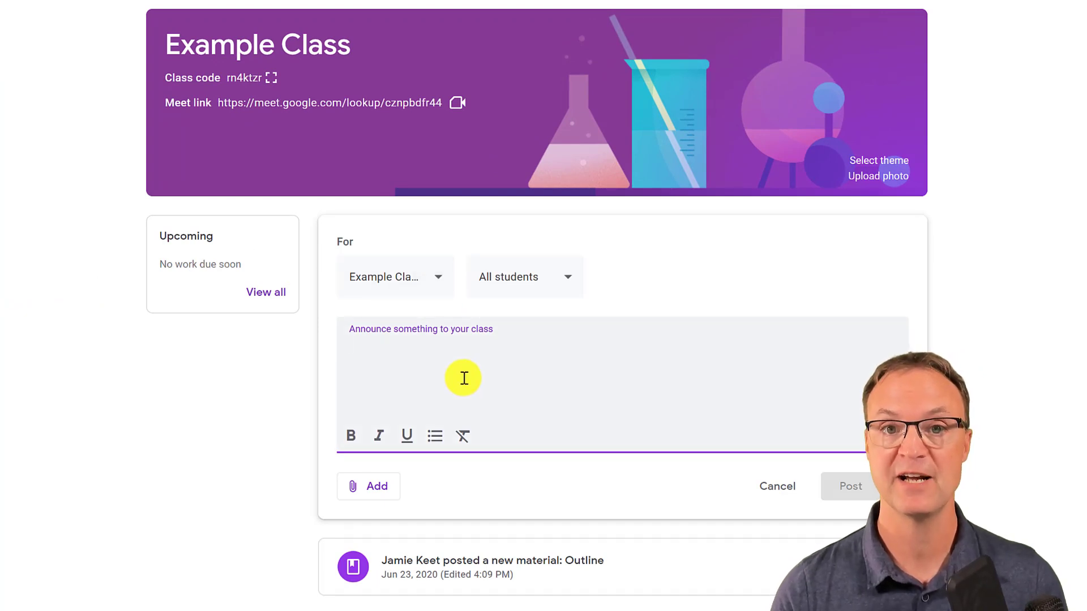
{"action": "type", "text": "Hello everyone!"}
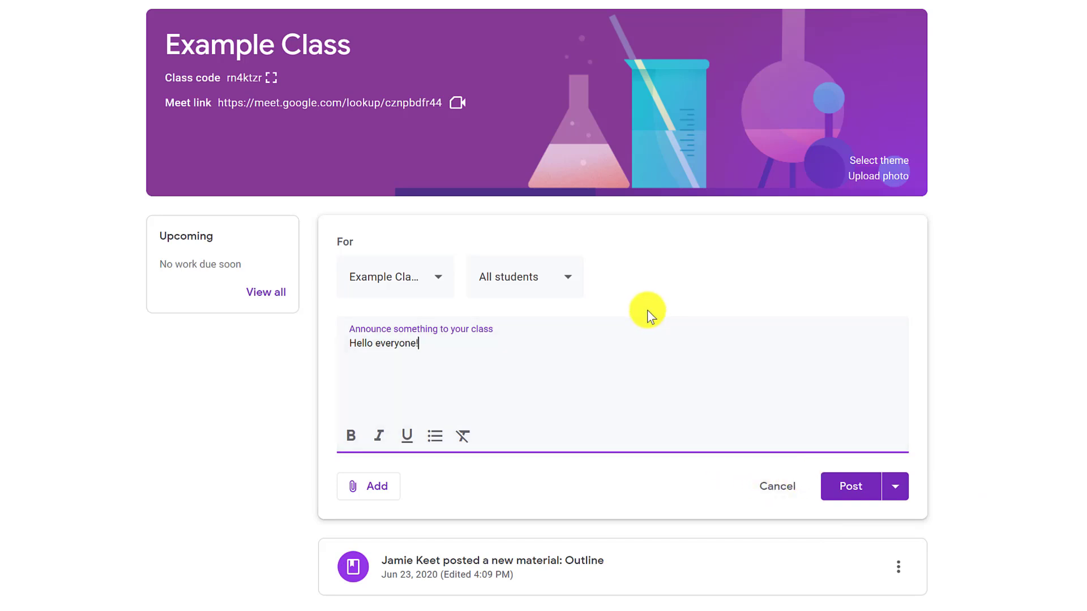
{"action": "left_click", "coordinate": [575, 283]}
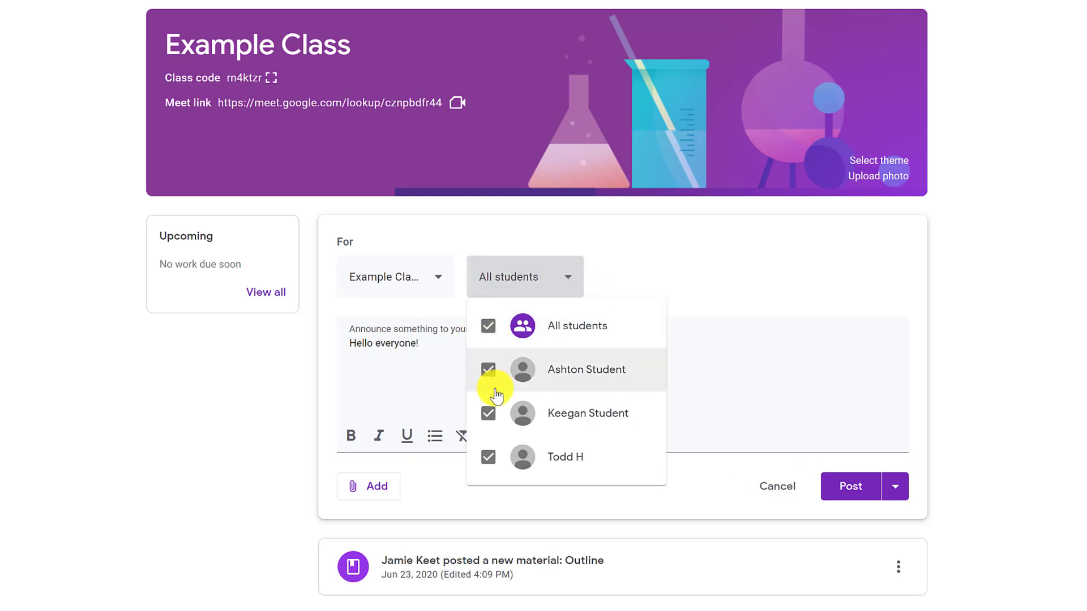
{"action": "left_click", "coordinate": [492, 417]}
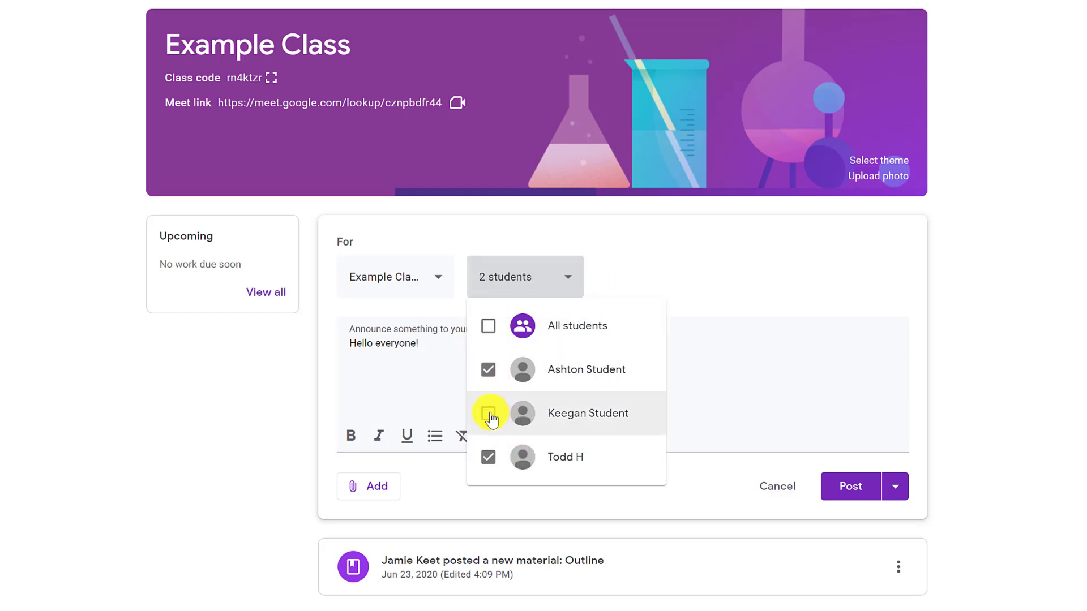
{"action": "left_click", "coordinate": [487, 373]}
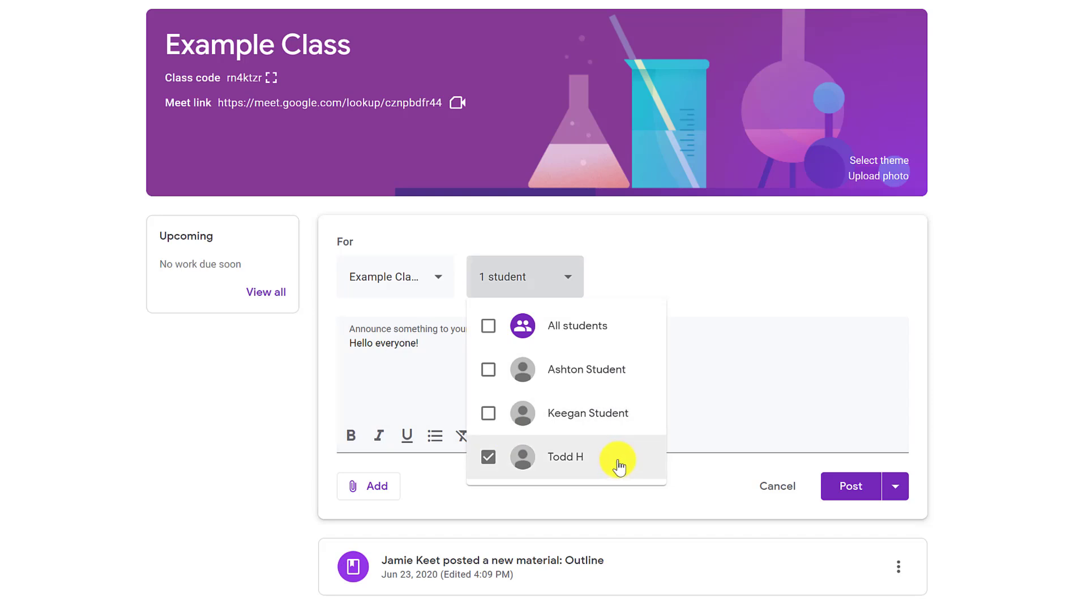
{"action": "left_click", "coordinate": [210, 437]}
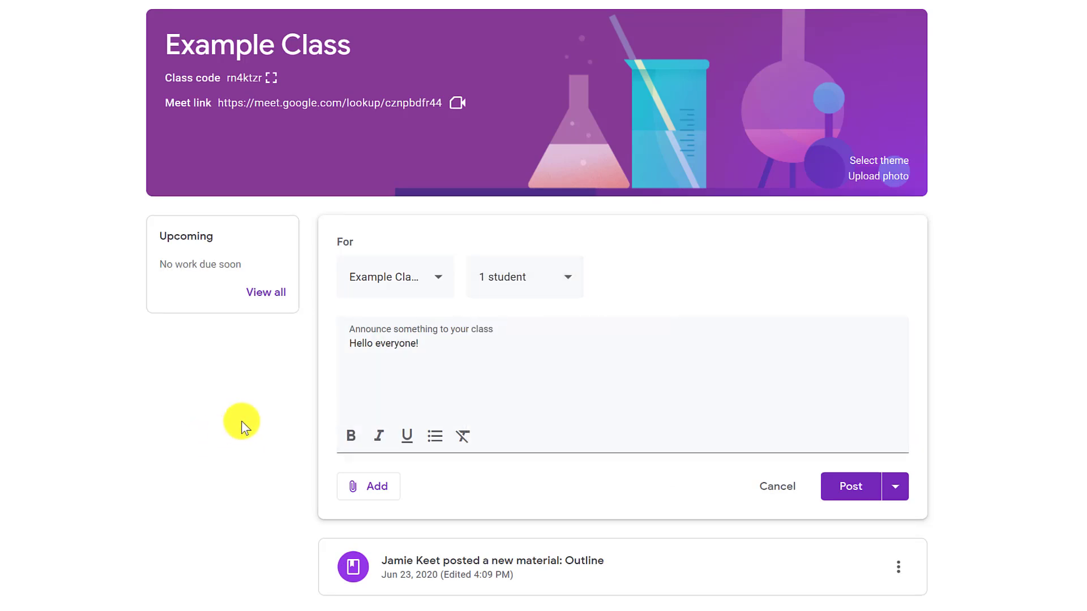
{"action": "left_click", "coordinate": [486, 21]}
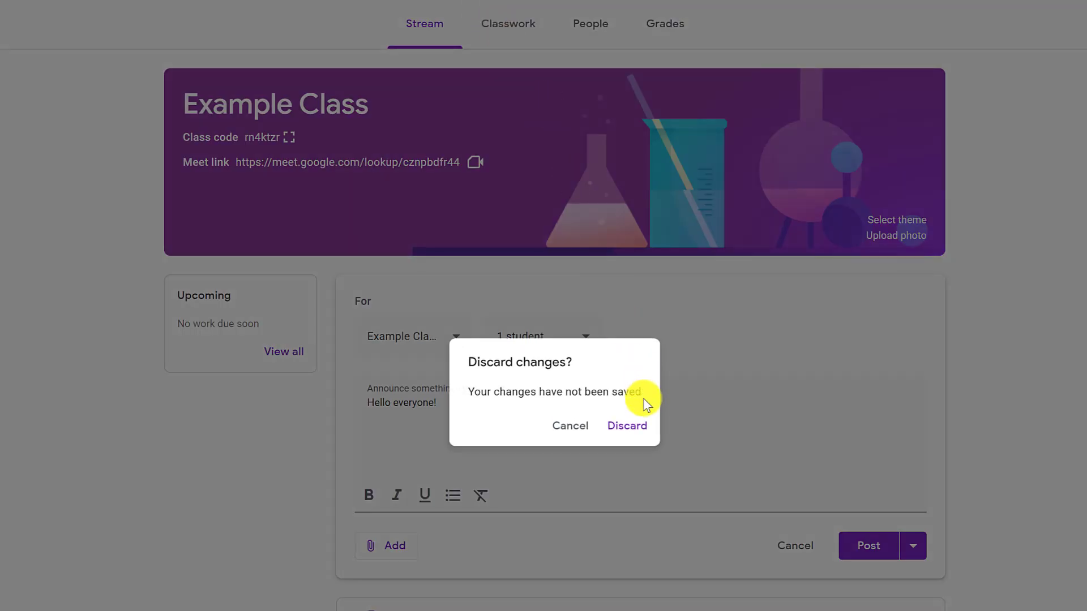
{"action": "left_click", "coordinate": [631, 426]}
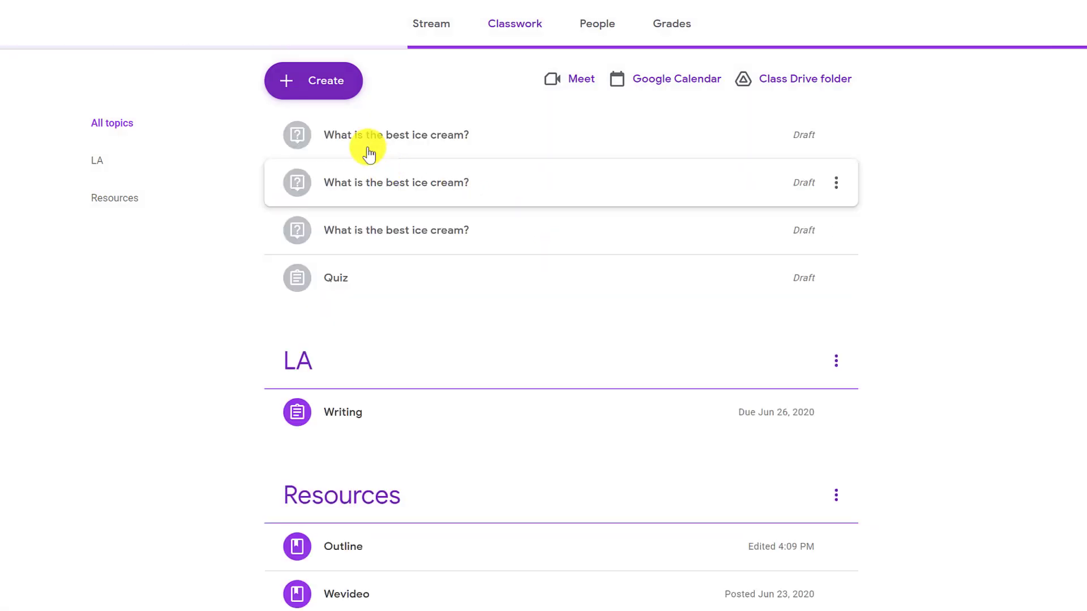
Start a new assignment in Classwork and review which students it can be assigned to.
{"action": "left_click", "coordinate": [327, 95]}
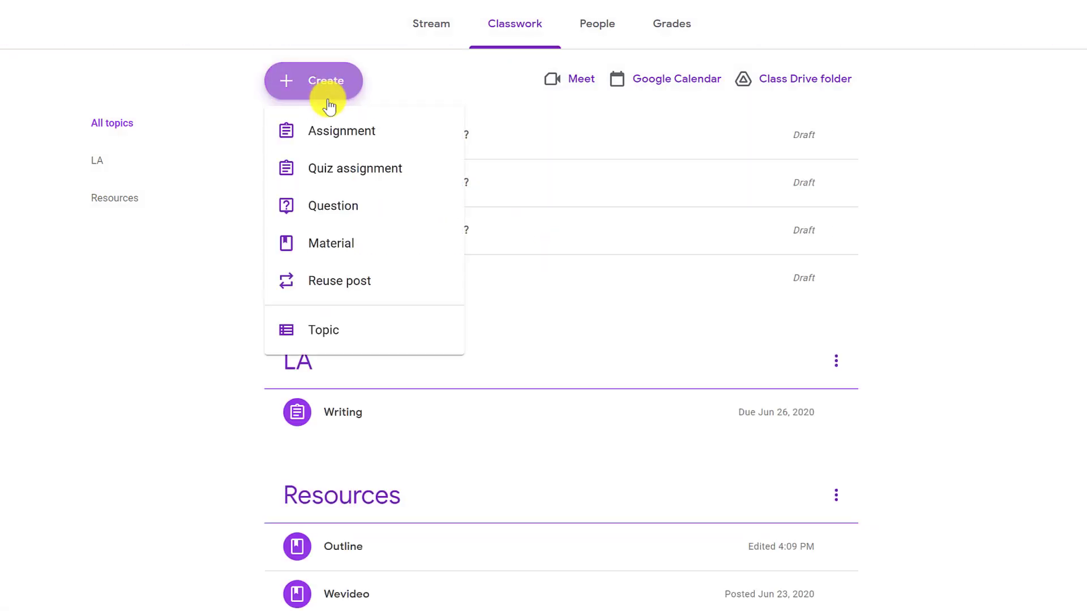
{"action": "left_click", "coordinate": [350, 140]}
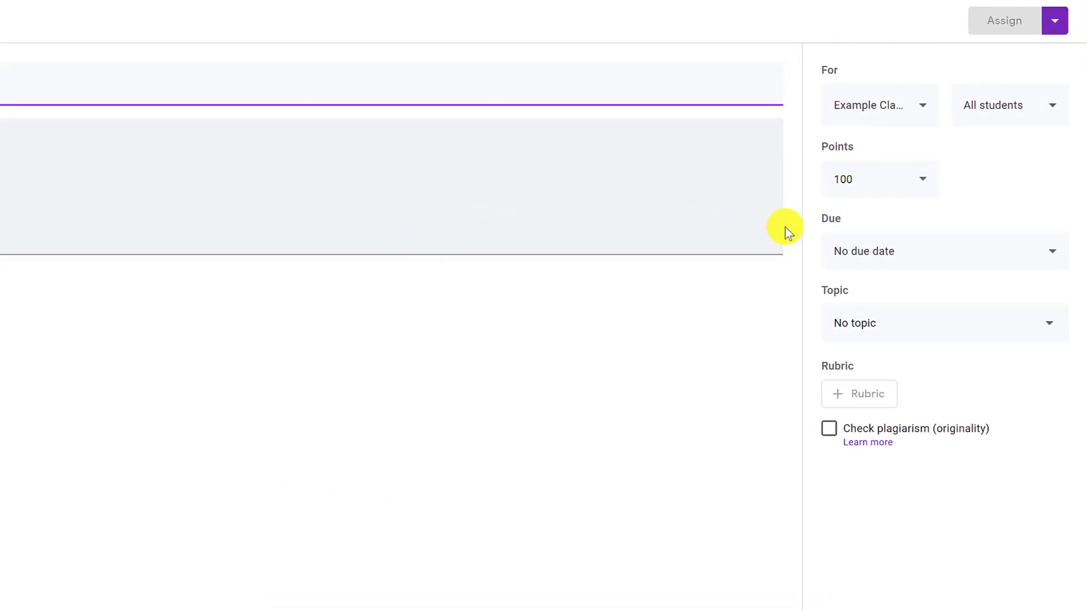
{"action": "left_click", "coordinate": [1045, 120]}
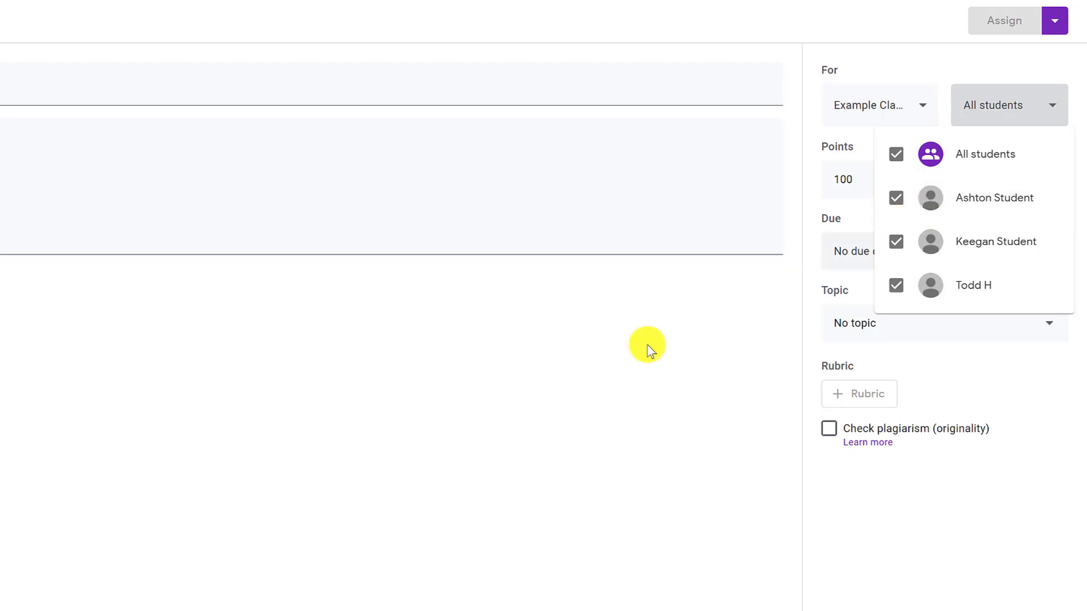
{"action": "left_click", "coordinate": [584, 378]}
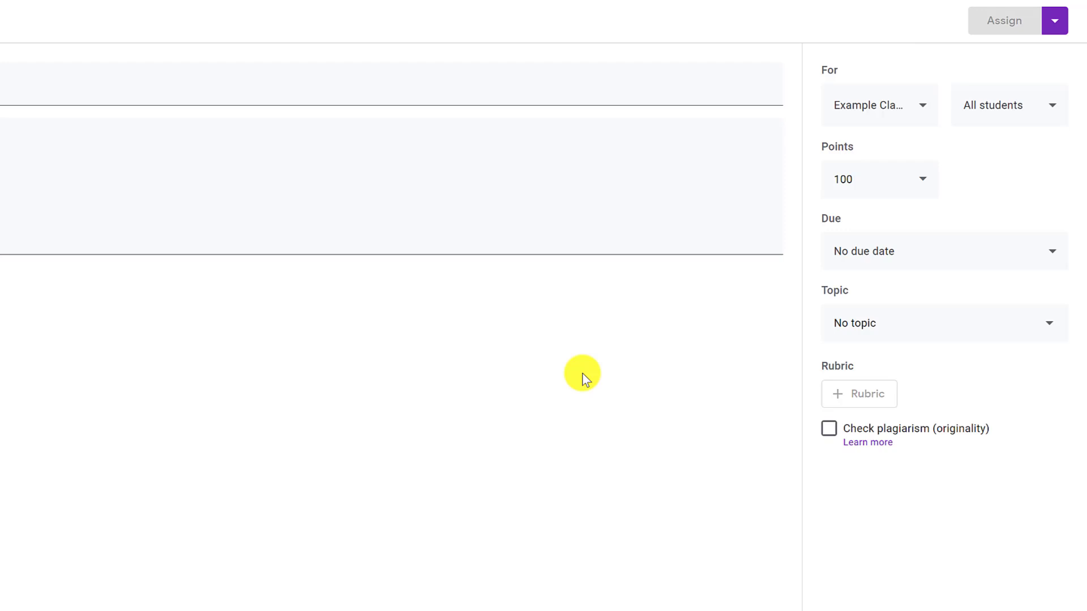
Include Example Class 2 as a recipient of the new assignment, and close the assignment without assigning it.
{"action": "left_click", "coordinate": [921, 108]}
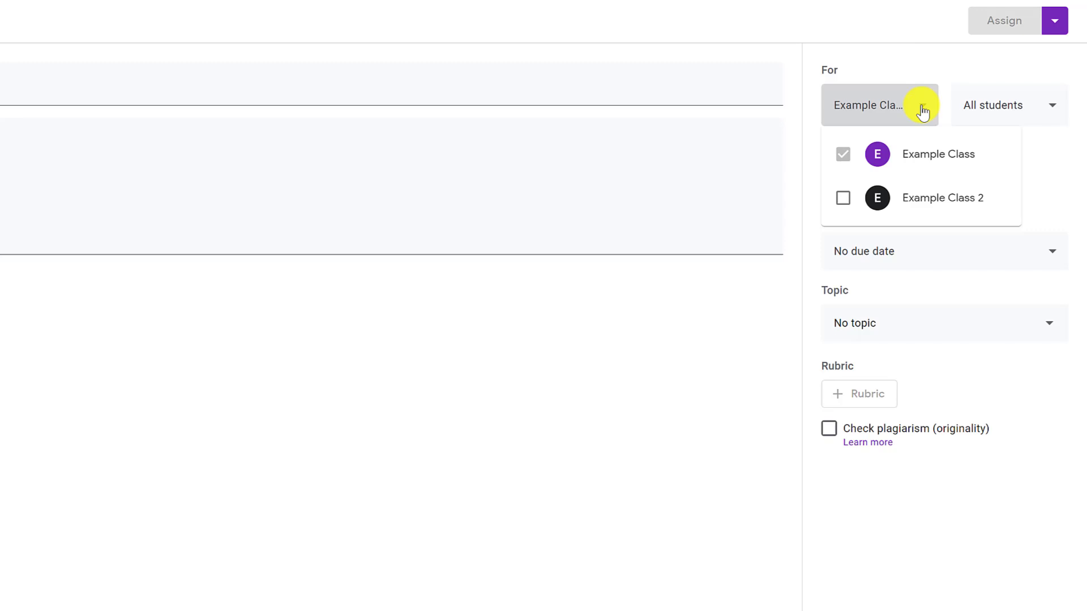
{"action": "left_click", "coordinate": [844, 199]}
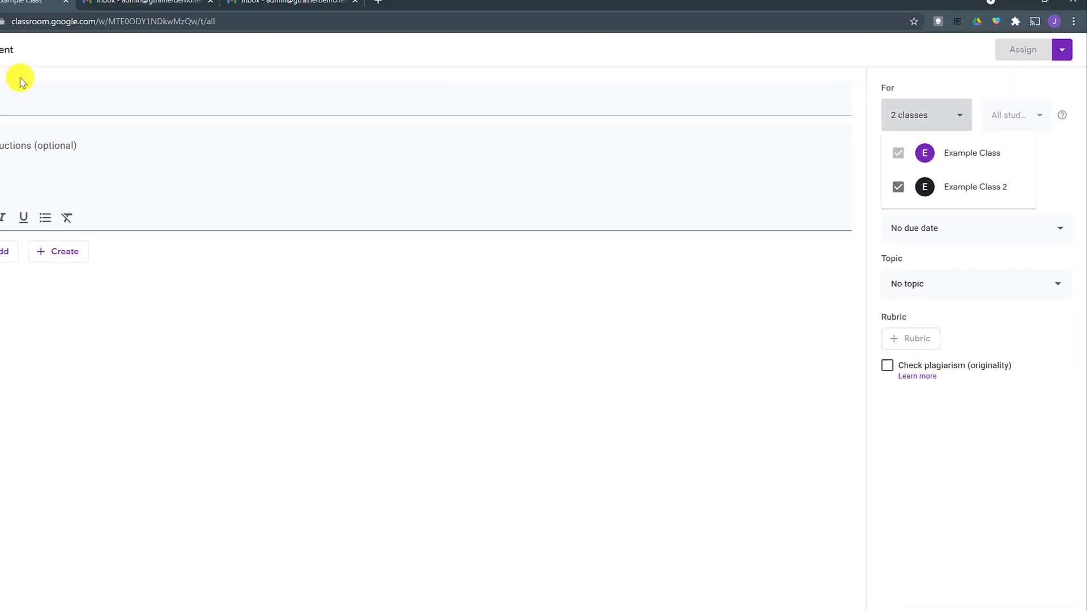
{"action": "left_click", "coordinate": [0, 57]}
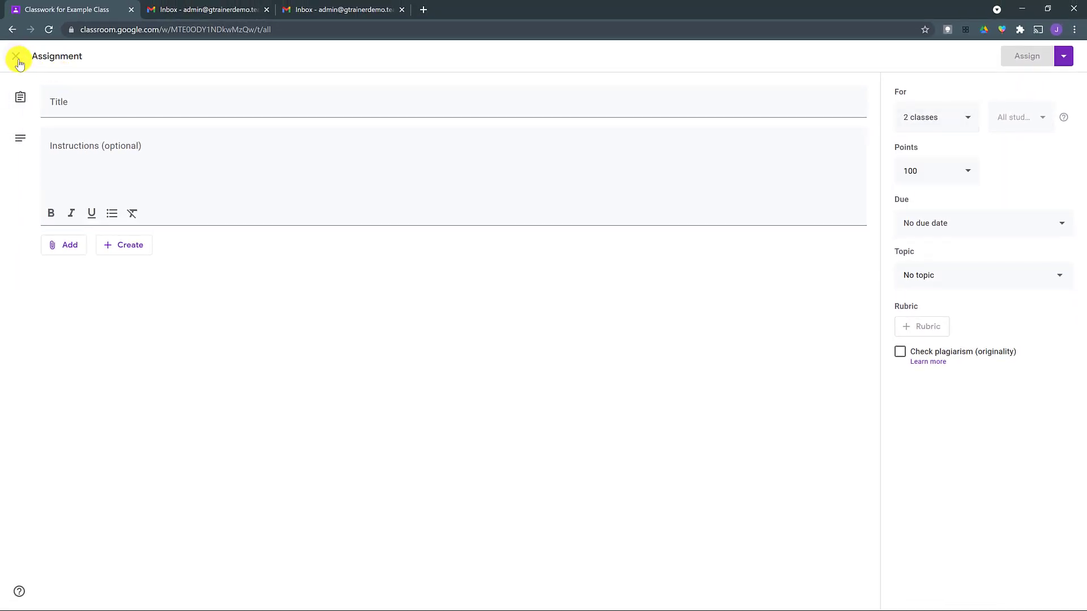
{"action": "left_click", "coordinate": [14, 55]}
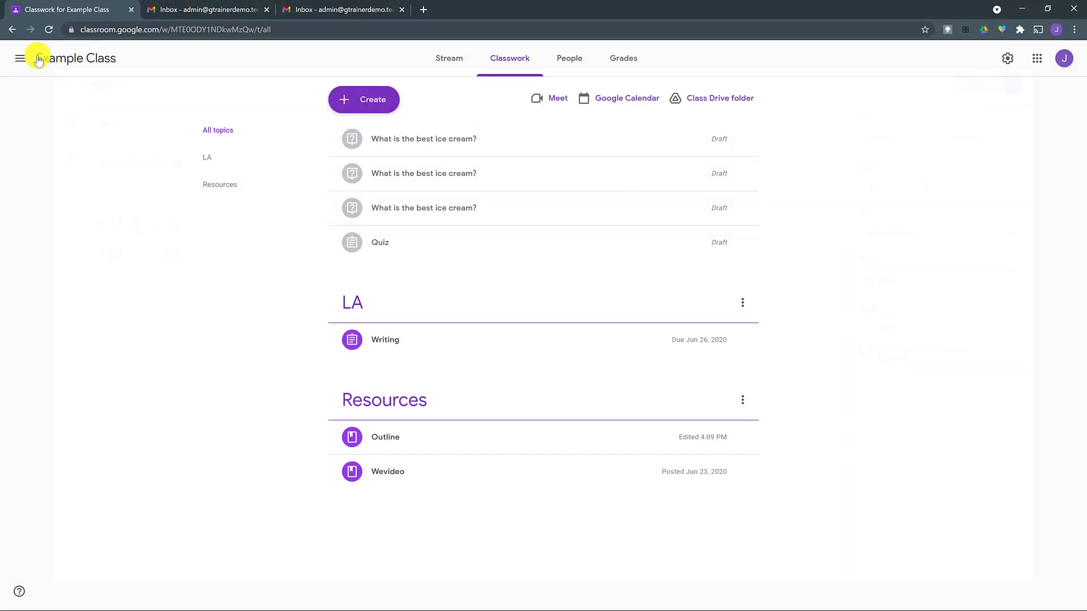
Draft the stream announcement "Hello everyone!" and check which classes it can be sent to.
{"action": "left_click", "coordinate": [450, 65]}
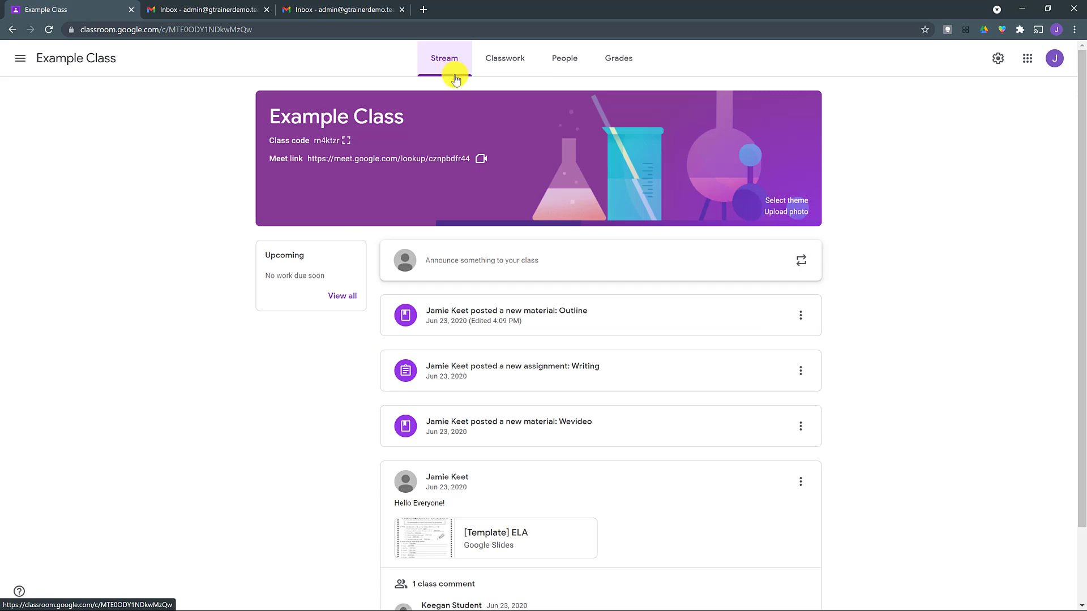
{"action": "left_click", "coordinate": [558, 266]}
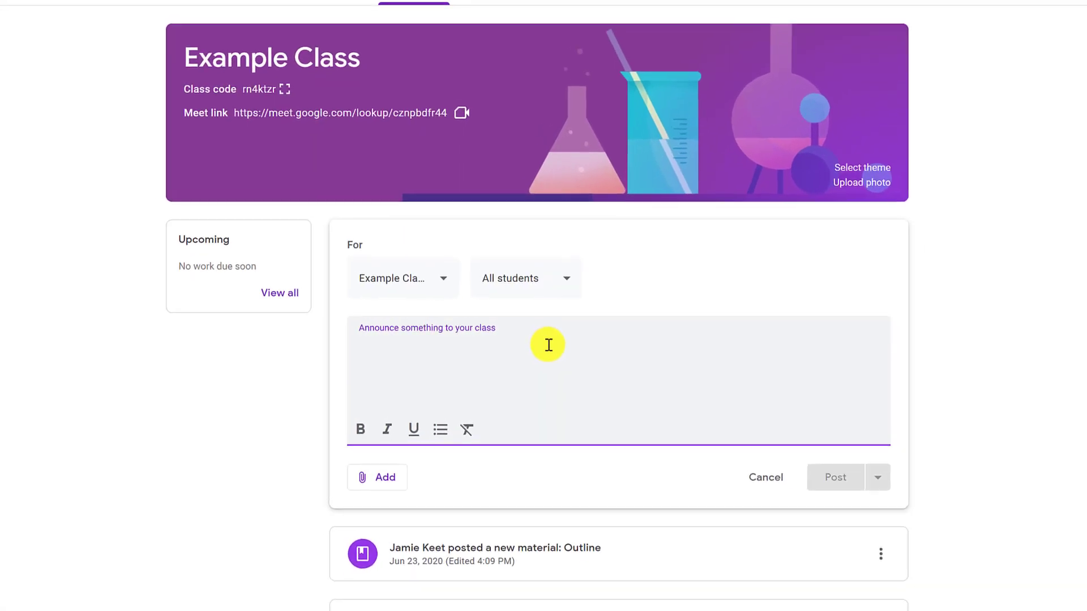
{"action": "type", "text": "Hello everyone!"}
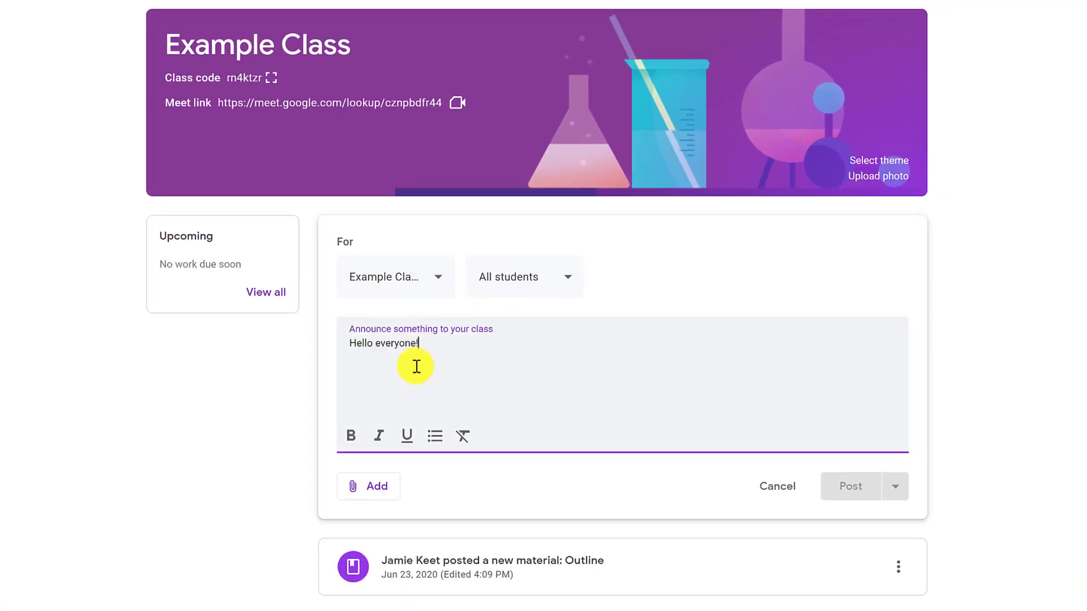
{"action": "left_click", "coordinate": [439, 283]}
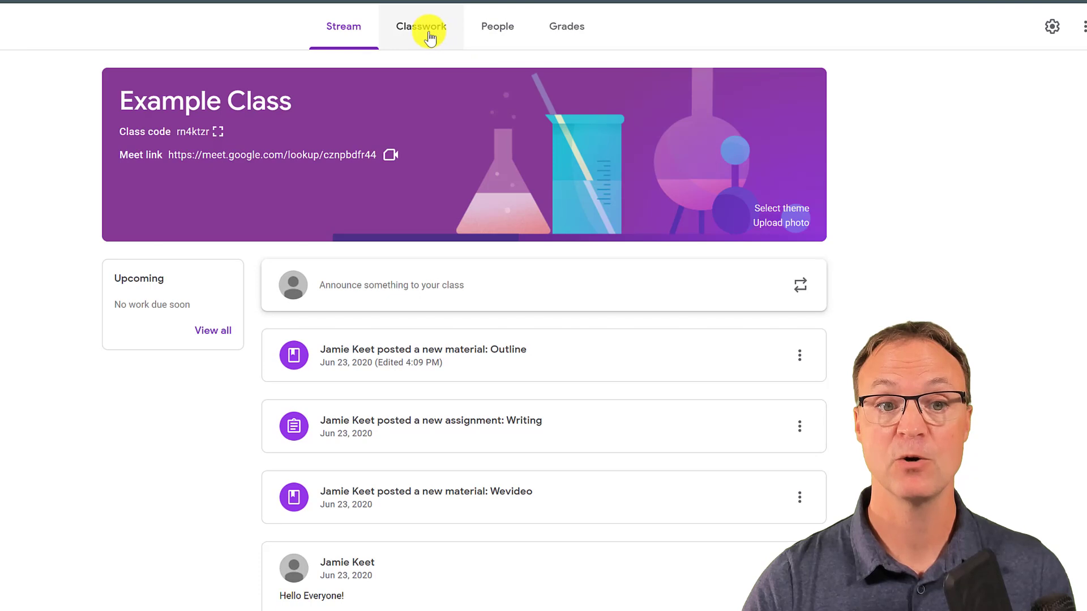
Select the Quiz listed below Outline in Example Class as the post to reuse in Classwork.
{"action": "left_click", "coordinate": [421, 36]}
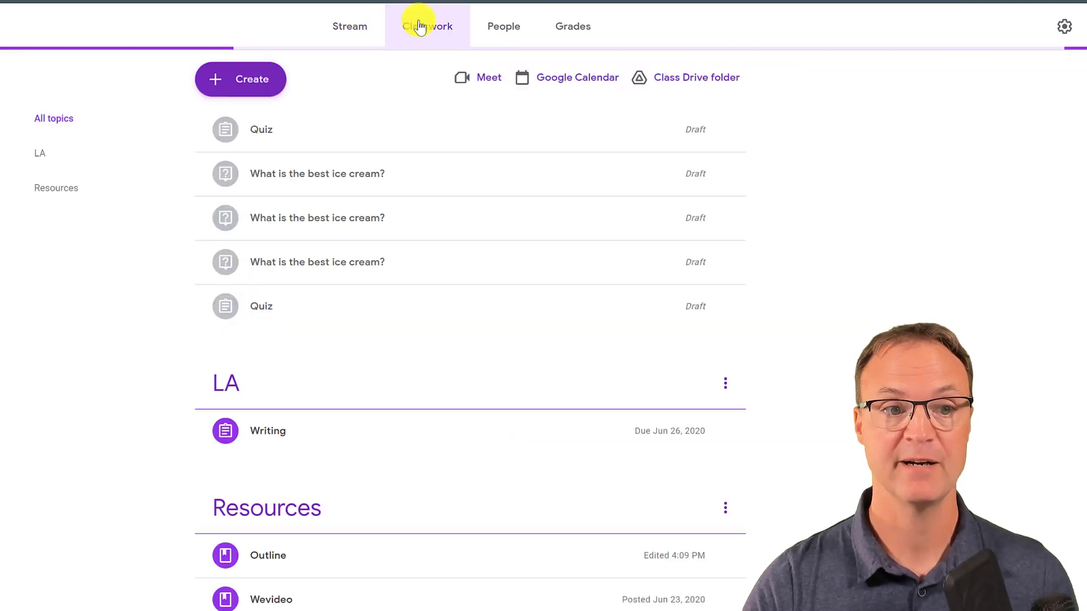
{"action": "left_click", "coordinate": [252, 93]}
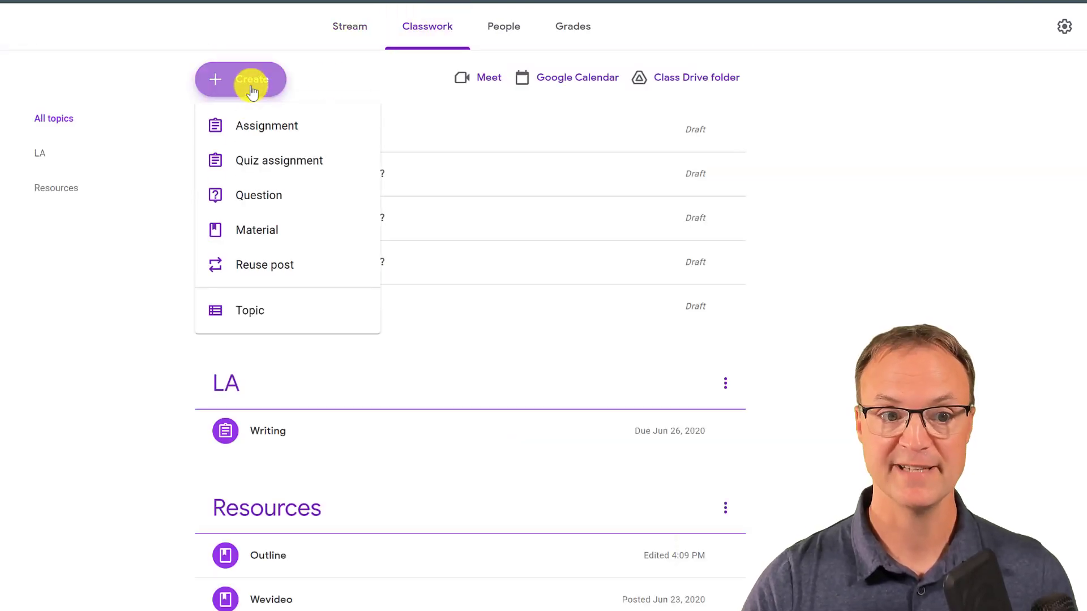
{"action": "left_click", "coordinate": [272, 266]}
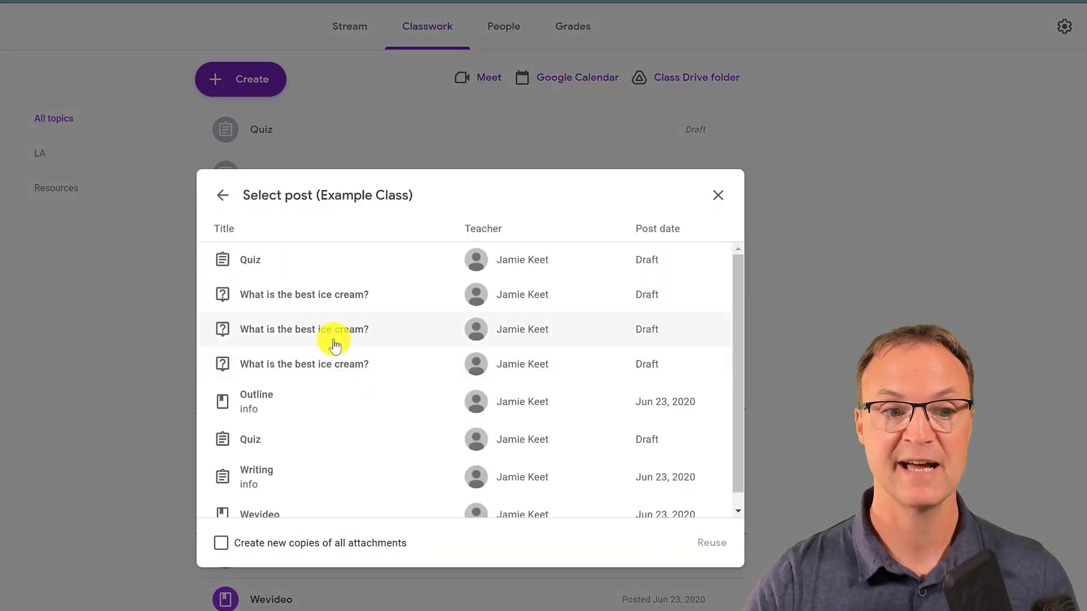
{"action": "left_click", "coordinate": [222, 195]}
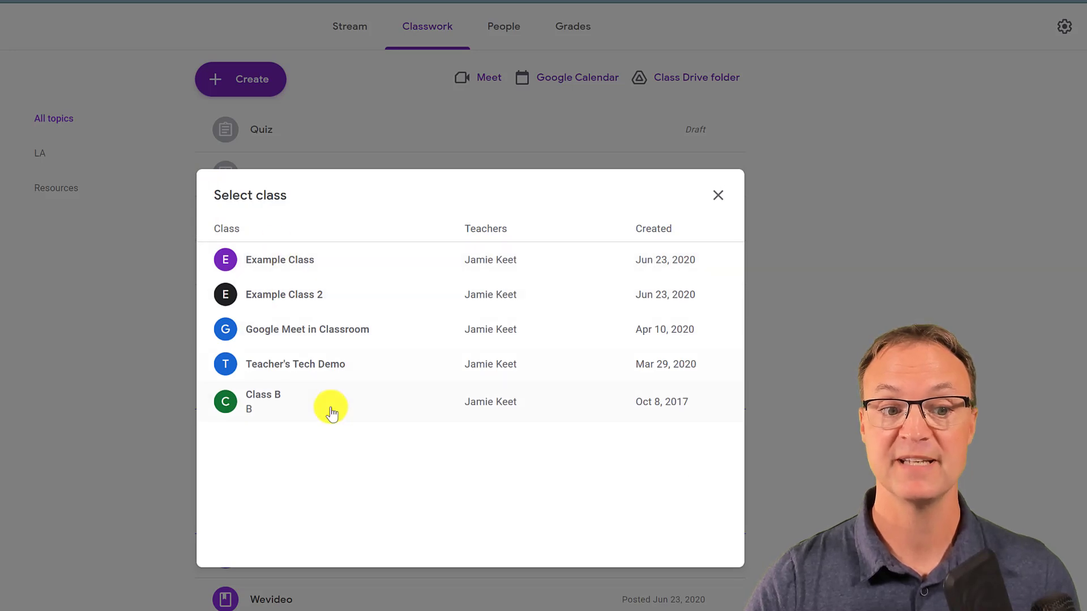
{"action": "left_click", "coordinate": [293, 270]}
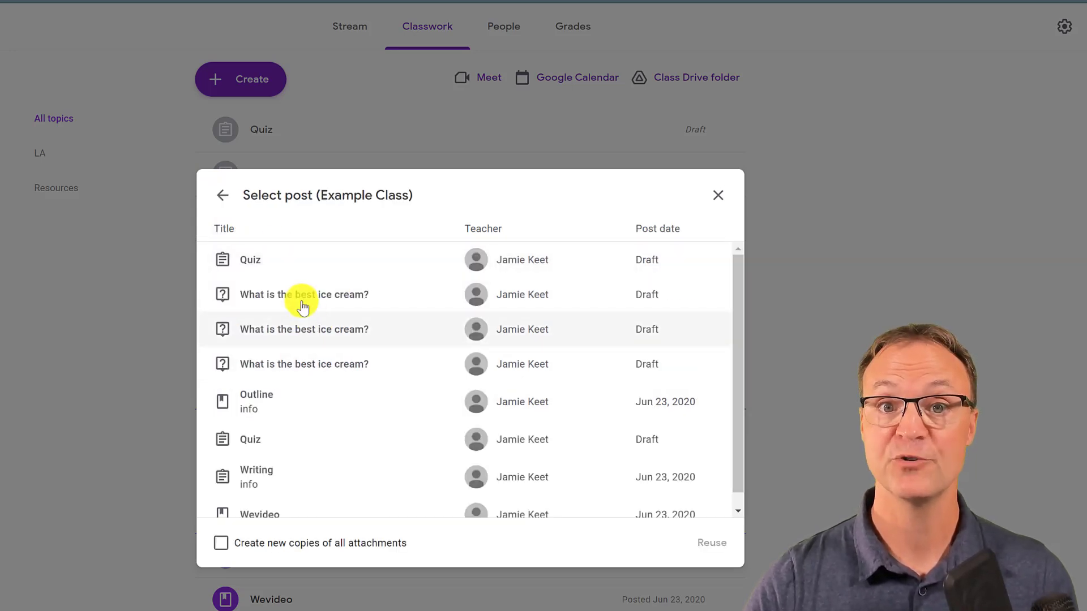
{"action": "scroll", "coordinate": [343, 382], "scroll_direction": "down", "scroll_amount": 1}
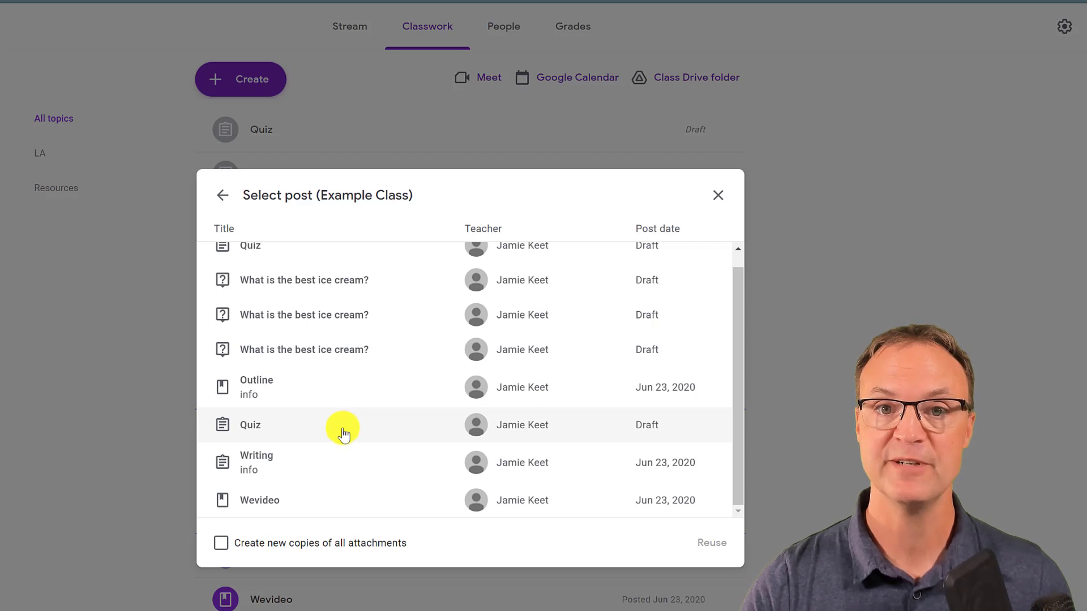
{"action": "left_click", "coordinate": [253, 431]}
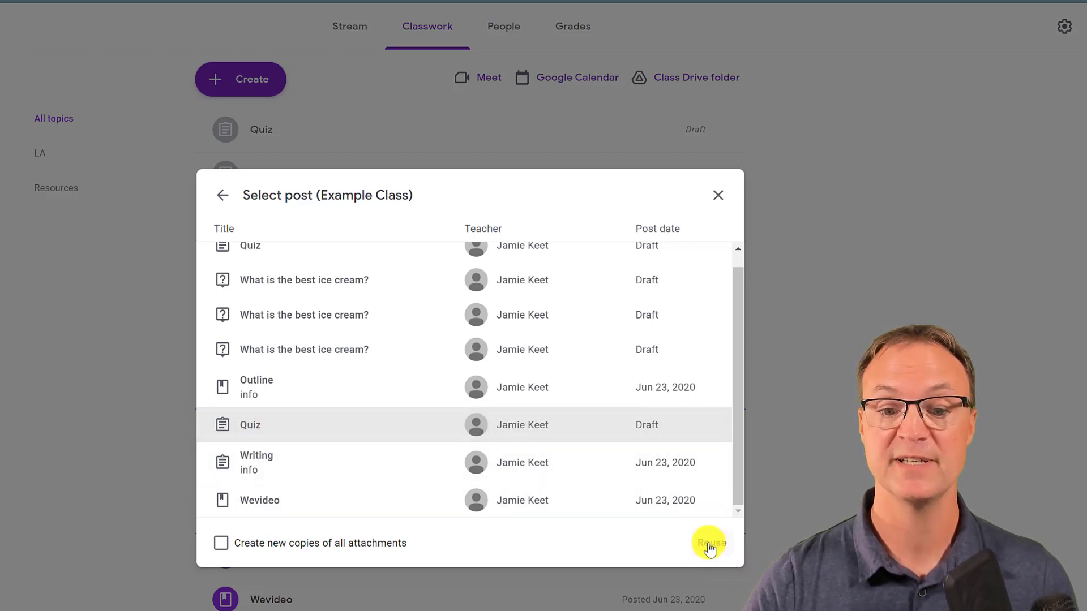
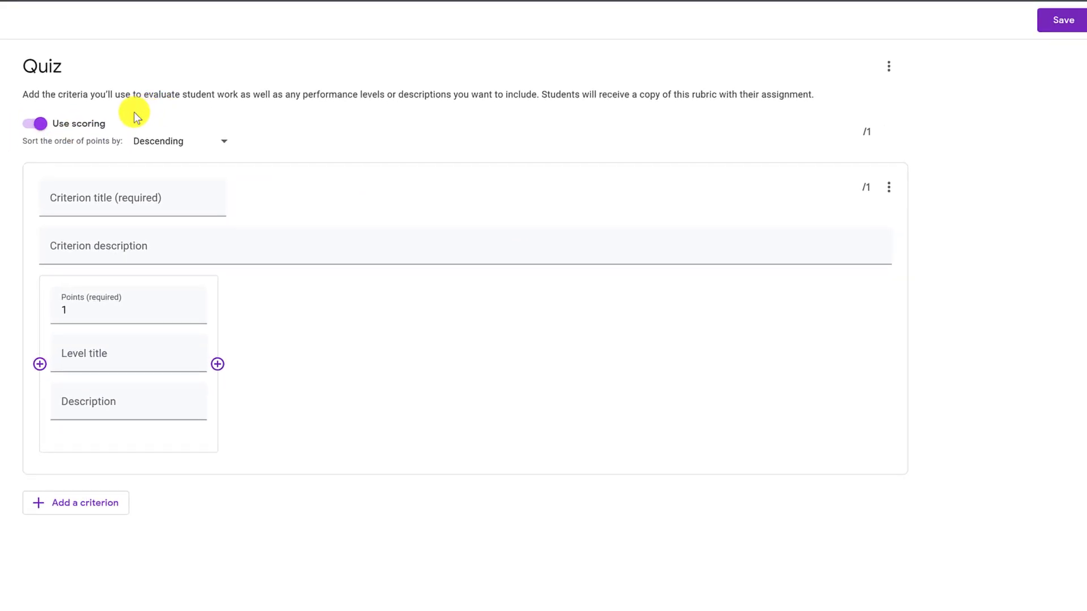
Turn off scoring in the Quiz rubric and add a second criterion.
{"action": "left_click", "coordinate": [31, 125]}
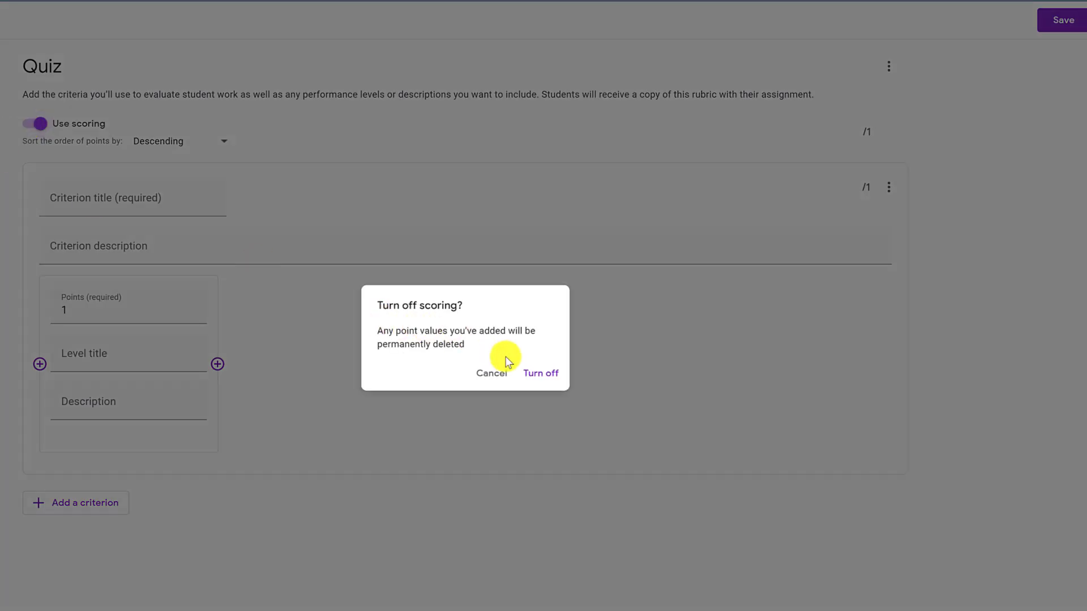
{"action": "left_click", "coordinate": [531, 370]}
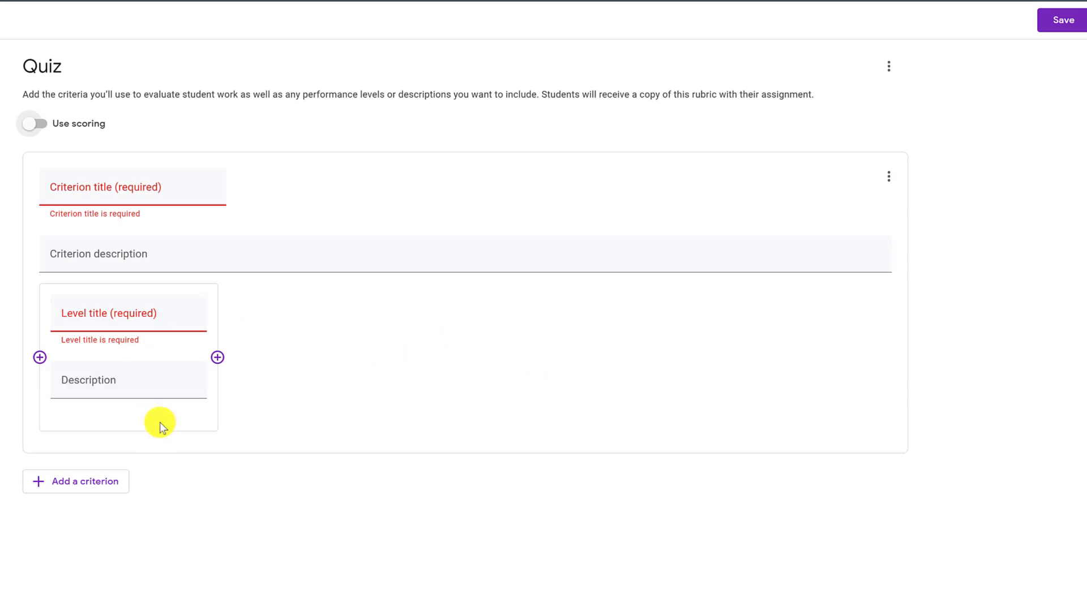
{"action": "left_click", "coordinate": [54, 482]}
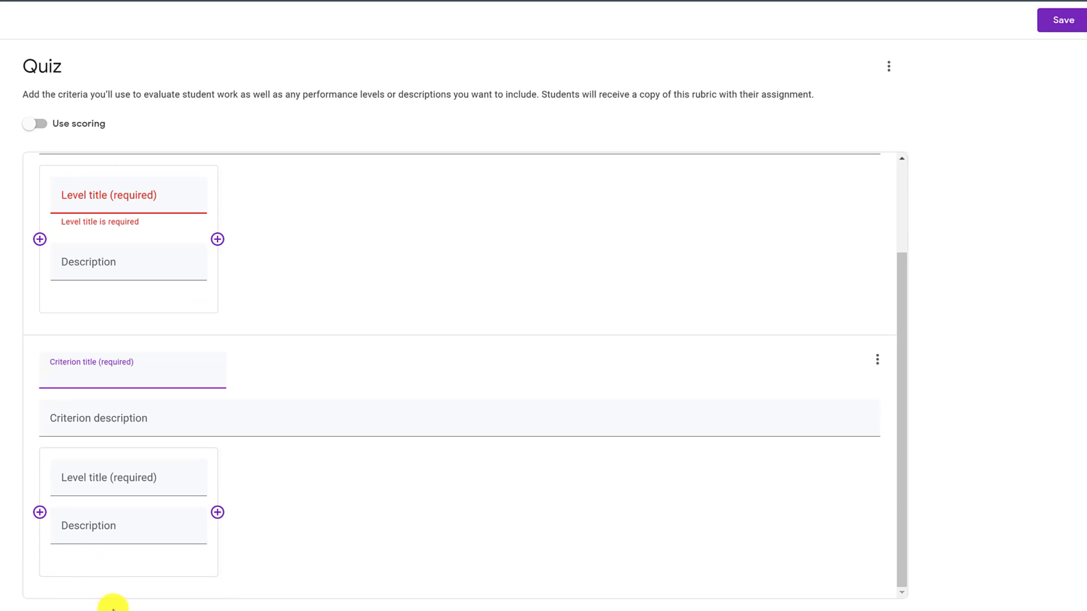
Add three levels to the first rubric criterion and check the second level's title and description fields.
{"action": "left_click", "coordinate": [39, 239]}
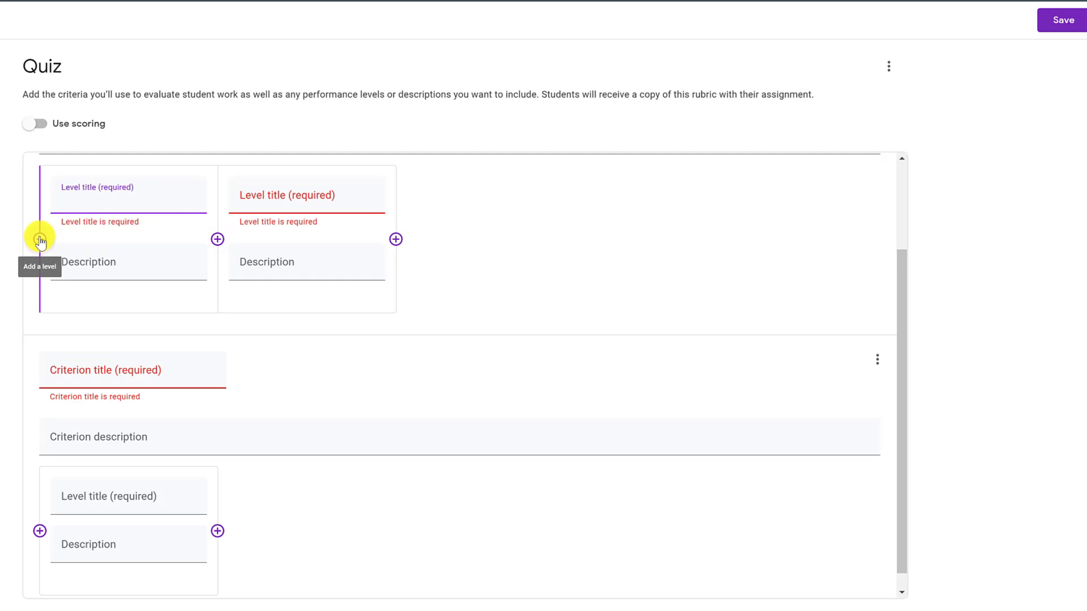
{"action": "left_click", "coordinate": [39, 238]}
{"action": "left_click", "coordinate": [40, 239]}
{"action": "scroll", "coordinate": [113, 260], "scroll_direction": "up", "scroll_amount": 2}
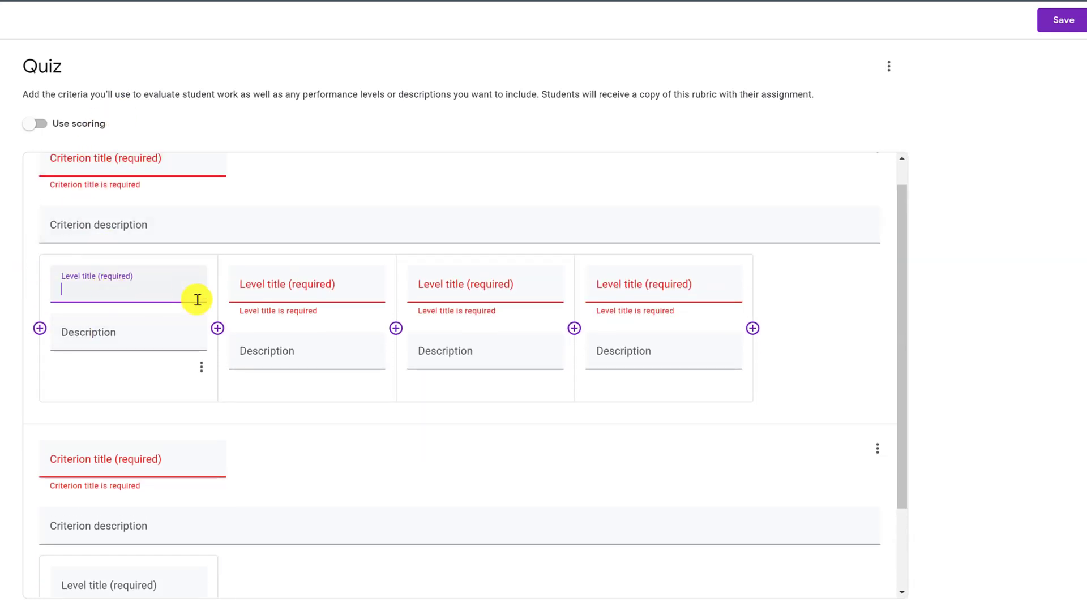
{"action": "left_click", "coordinate": [270, 288]}
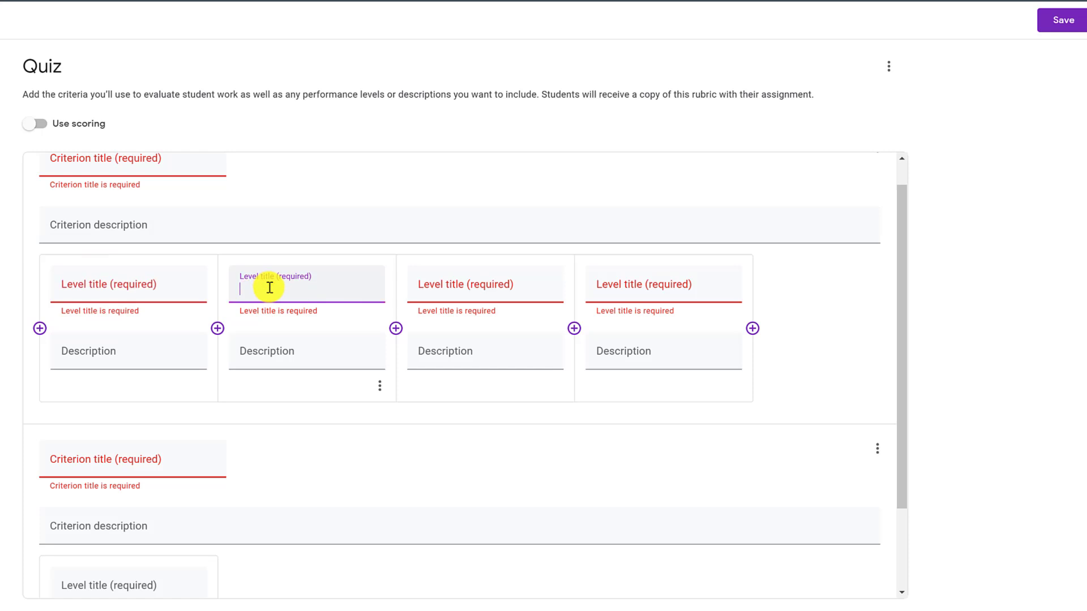
{"action": "left_click", "coordinate": [283, 353]}
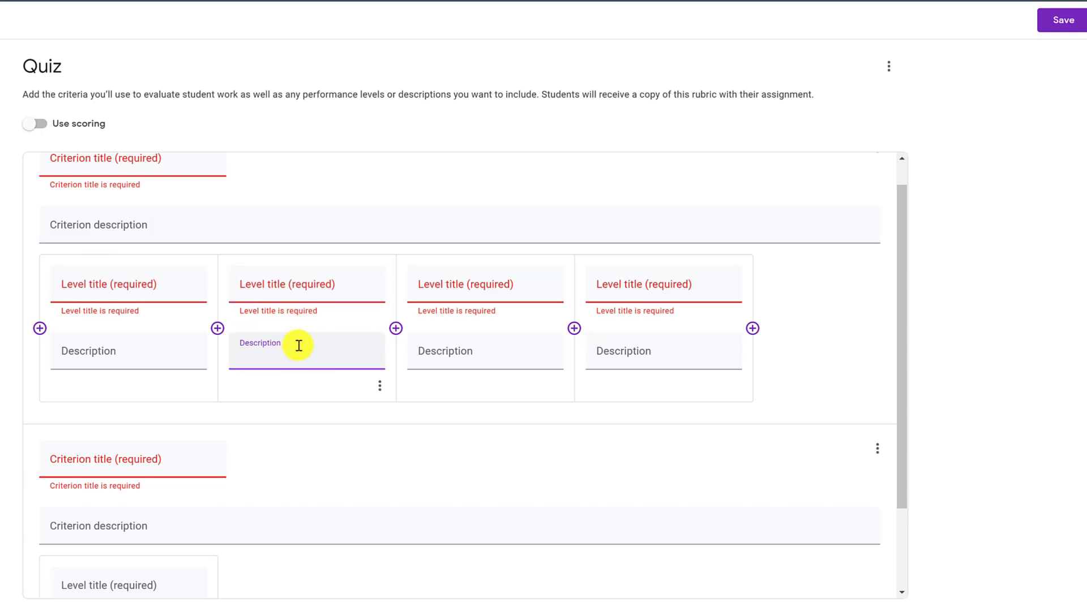
{"action": "left_click", "coordinate": [379, 390]}
{"action": "left_click", "coordinate": [315, 358]}
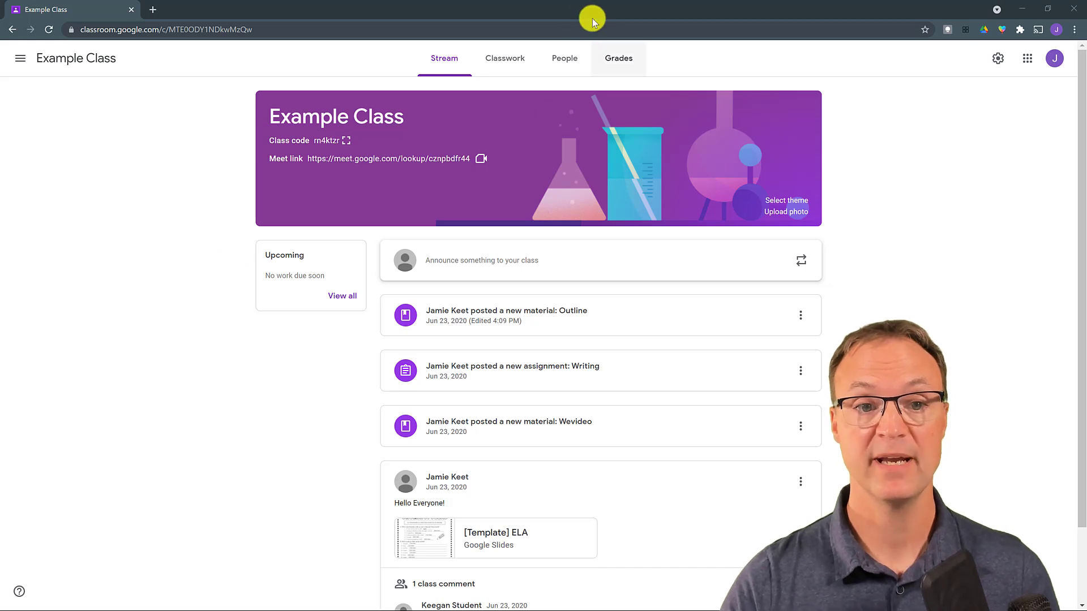
Create a quiz assignment in Example Class's classwork and open its attached Blank Quiz form for editing.
{"action": "left_click", "coordinate": [498, 65]}
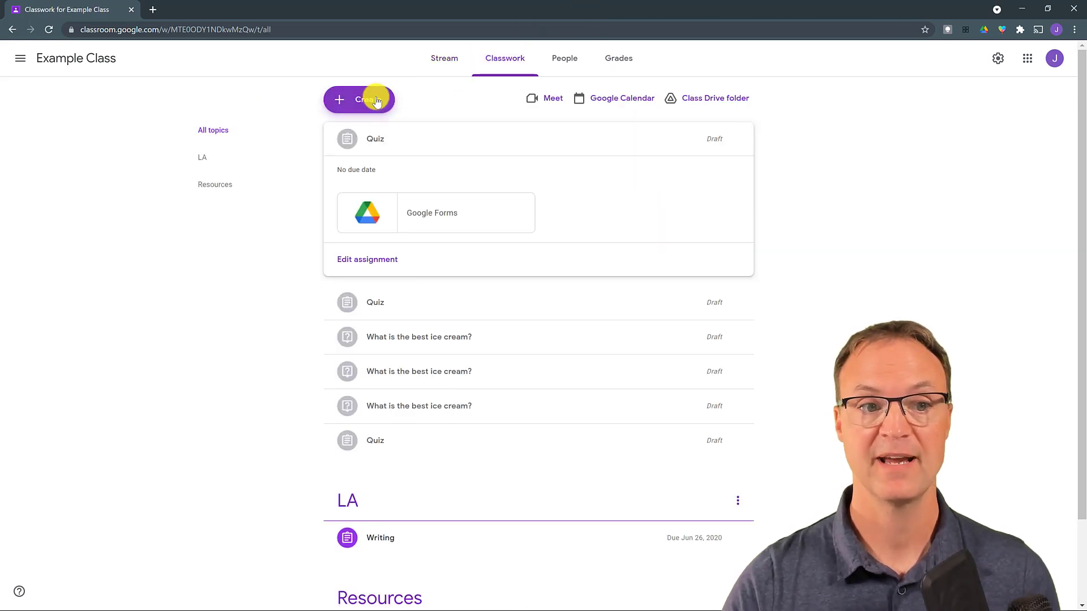
{"action": "left_click", "coordinate": [359, 101]}
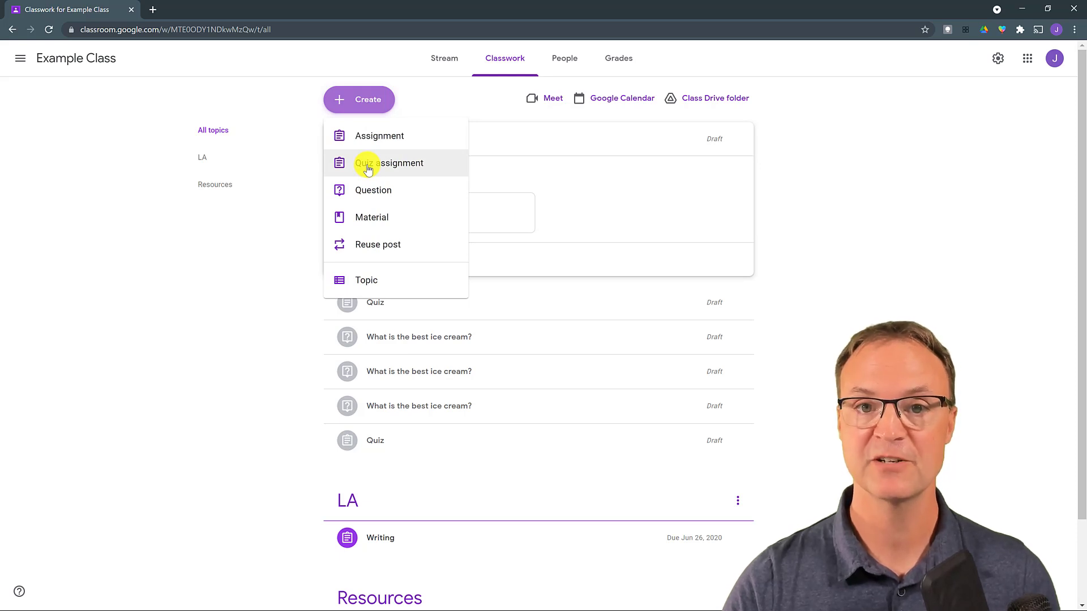
{"action": "left_click", "coordinate": [368, 169]}
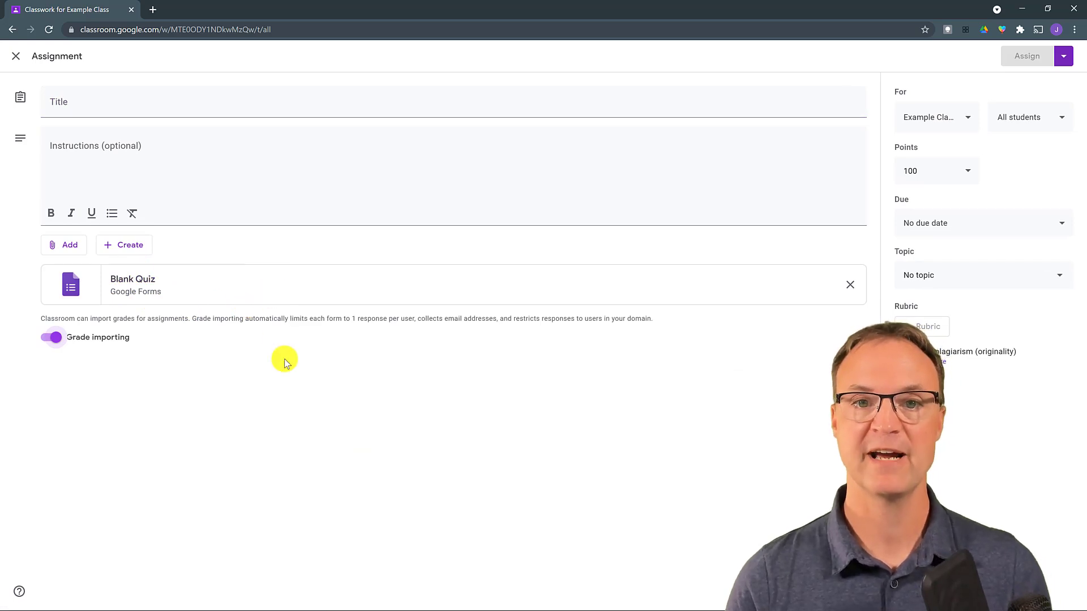
{"action": "left_click", "coordinate": [70, 286]}
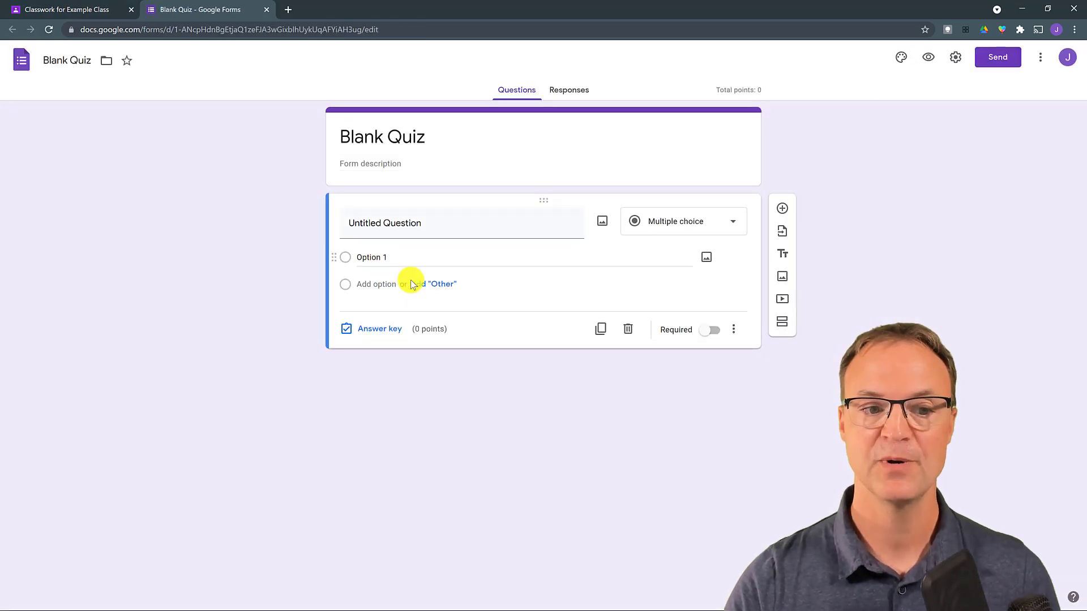
Add an "Other" choice and Option 2 to the untitled multiple-choice question and make the question required.
{"action": "left_click", "coordinate": [431, 286]}
{"action": "left_click", "coordinate": [400, 225]}
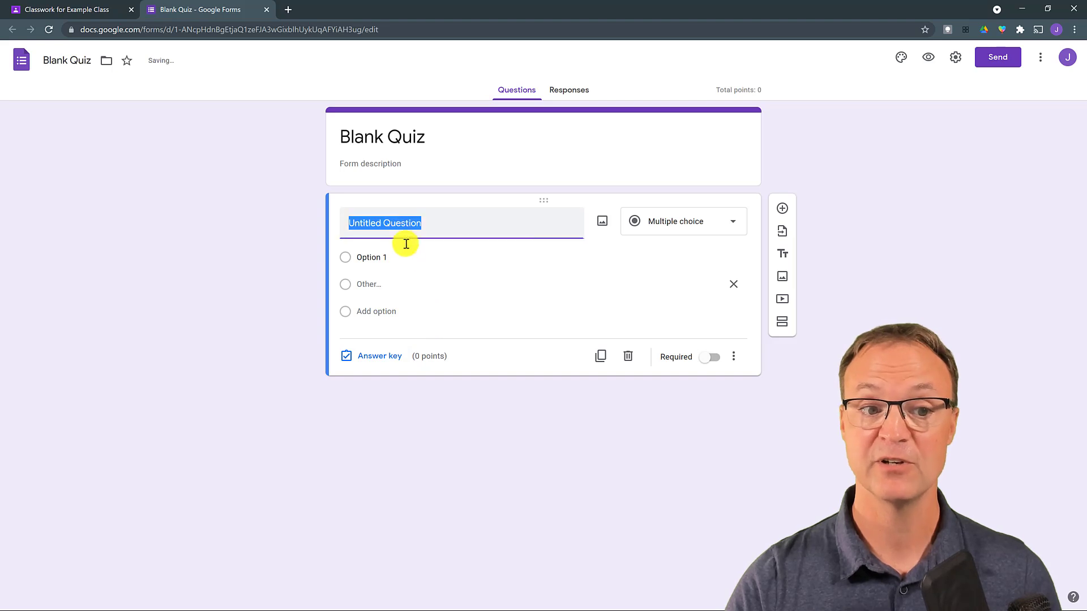
{"action": "left_click", "coordinate": [388, 311]}
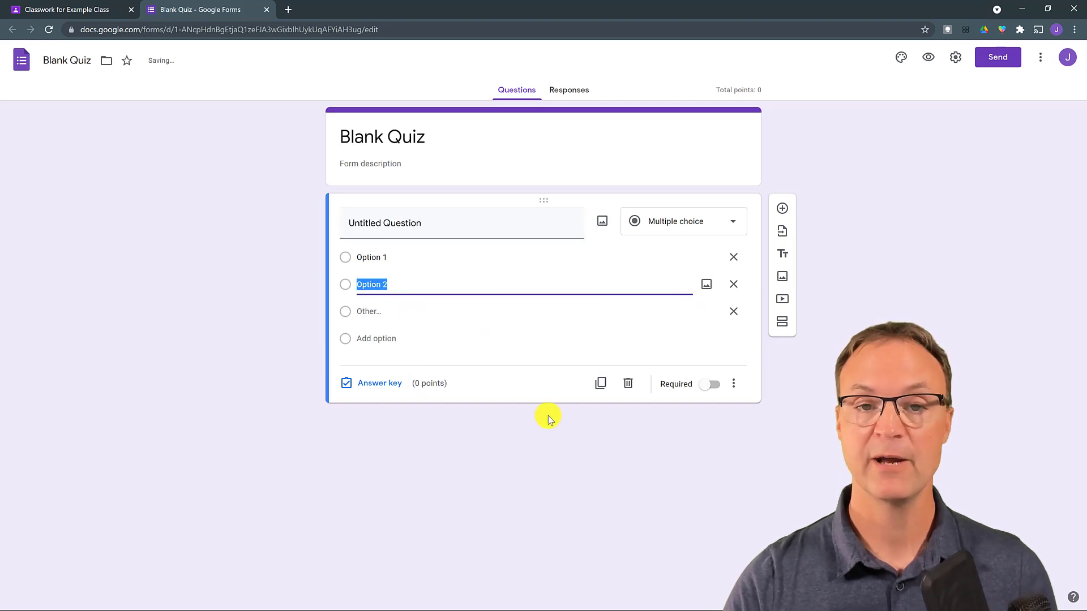
{"action": "left_click", "coordinate": [709, 384]}
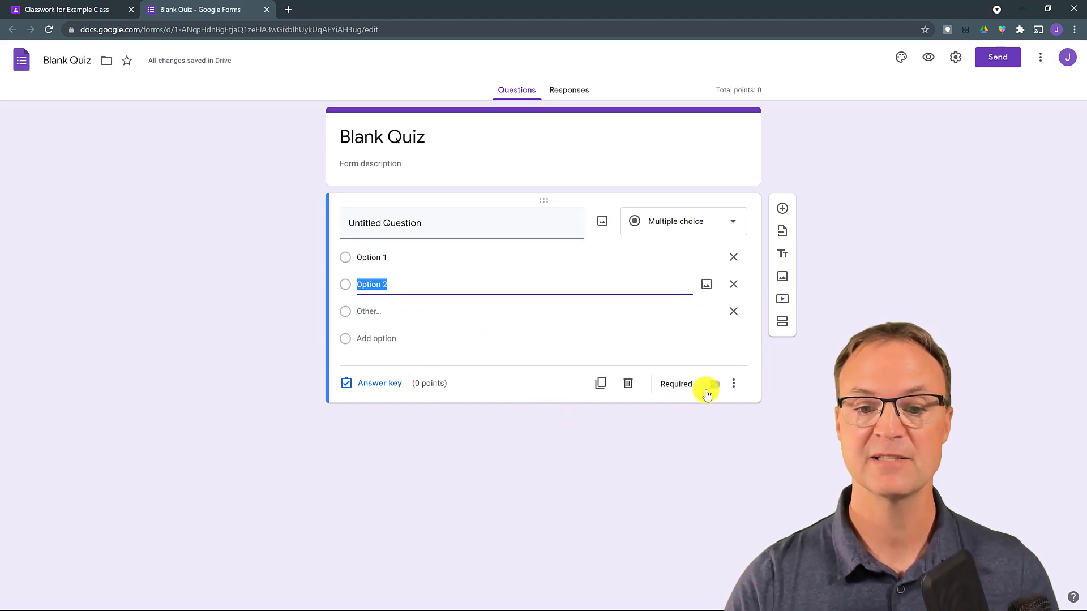